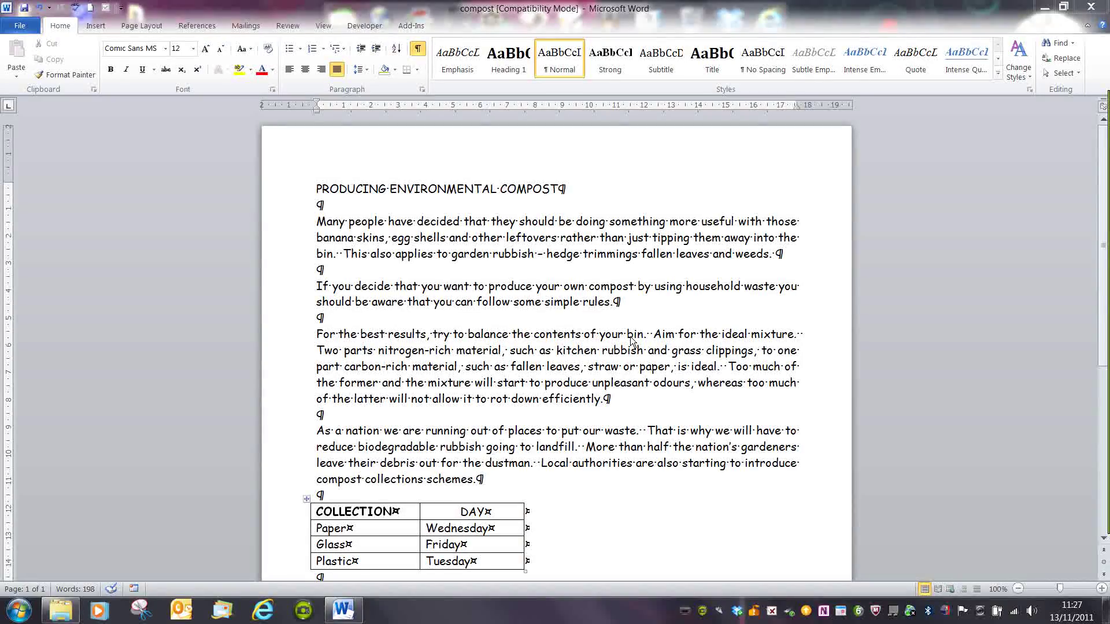
# Step: Switch to the Insert ribbon tab to show the Header & Footer commands
pyautogui.click(97, 27)
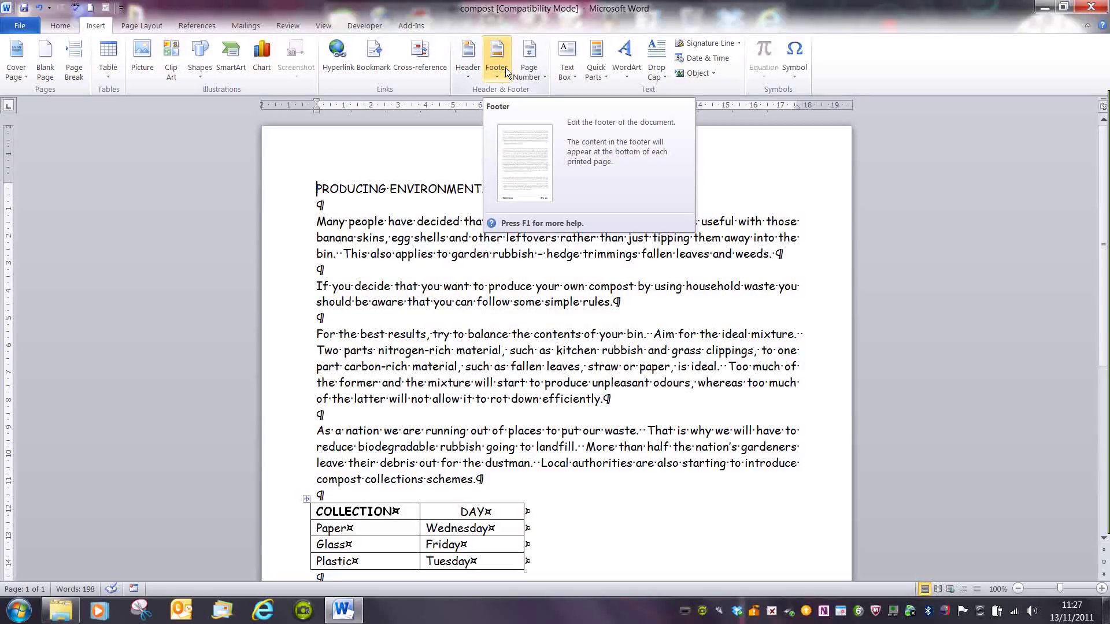
# Step: Insert the Blank (Three Columns) header, then jump to the footer and back to the header
pyautogui.click(476, 70)
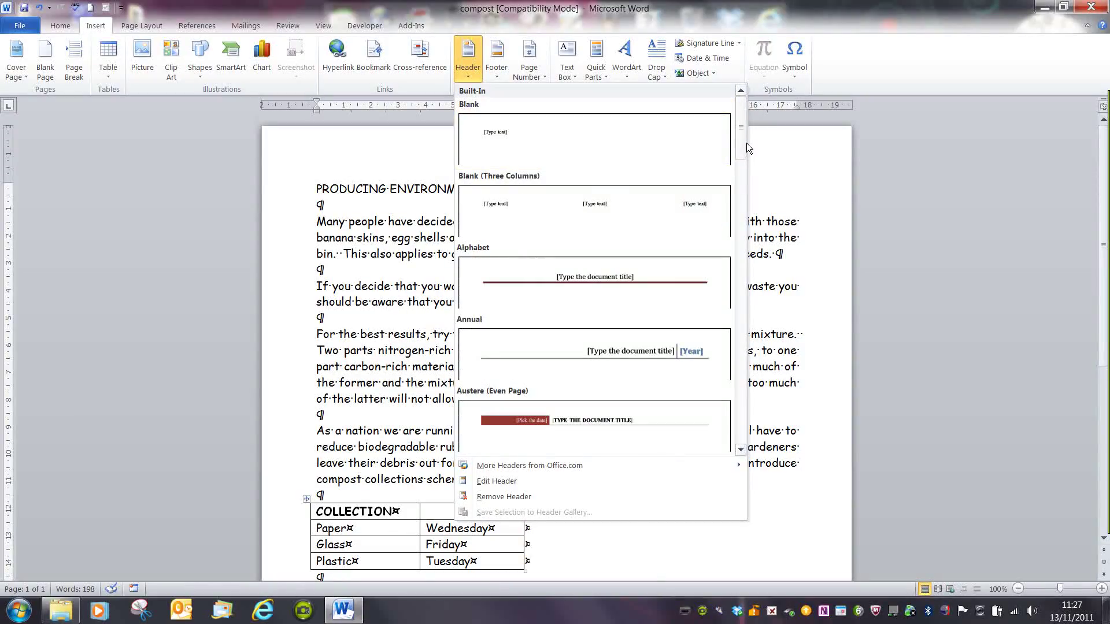
pyautogui.moveTo(747, 143)
pyautogui.mouseDown()
pyautogui.moveTo(754, 325)
pyautogui.moveTo(741, 130)
pyautogui.mouseUp()
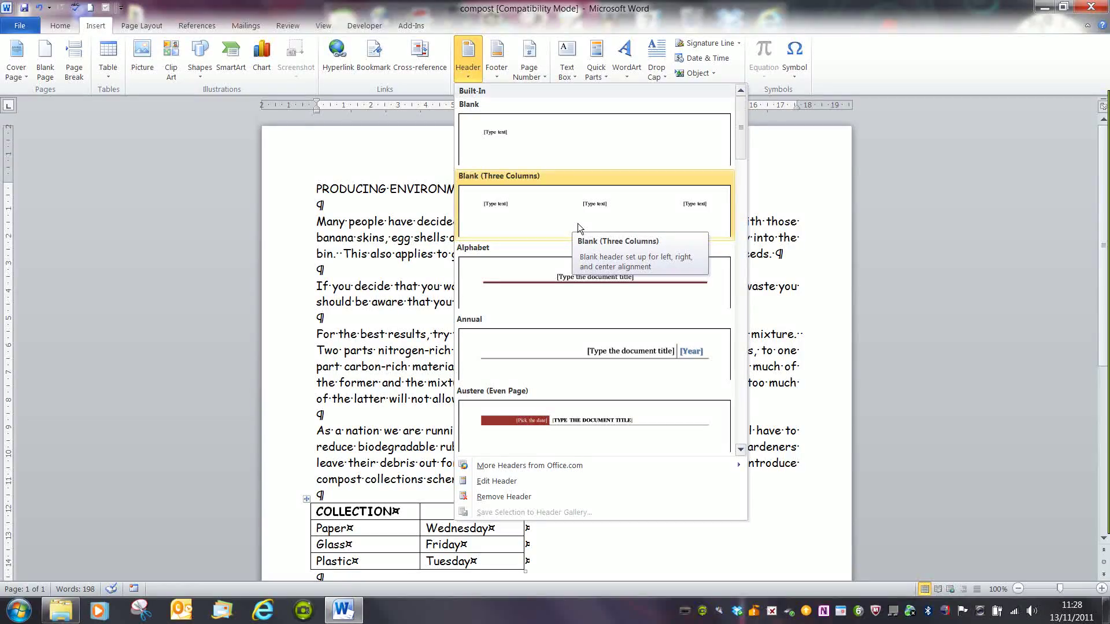
pyautogui.click(562, 211)
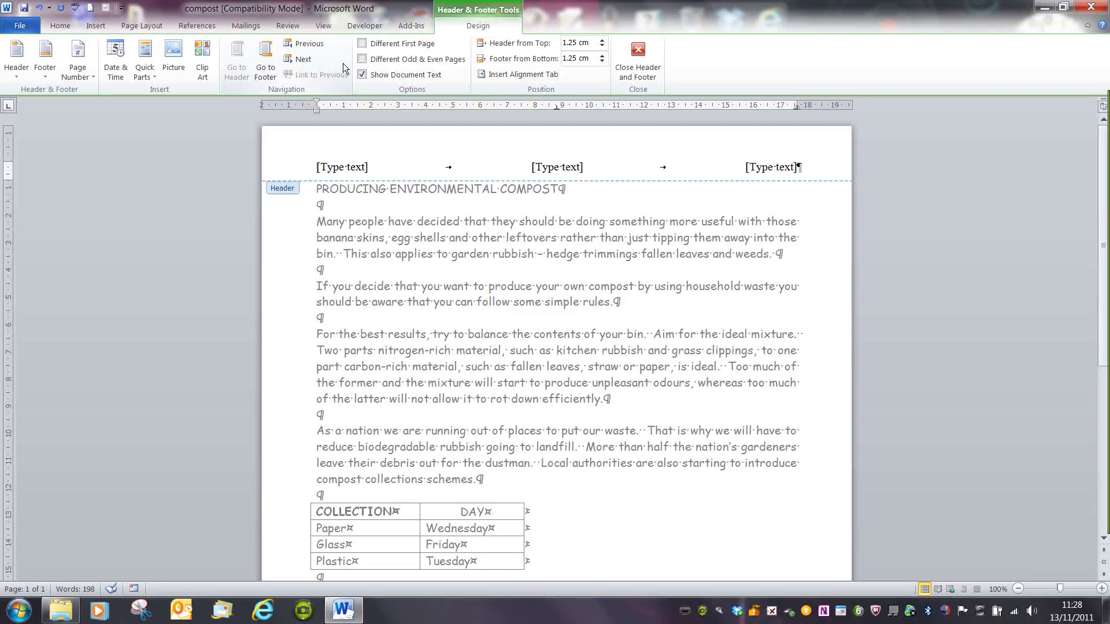
pyautogui.click(275, 65)
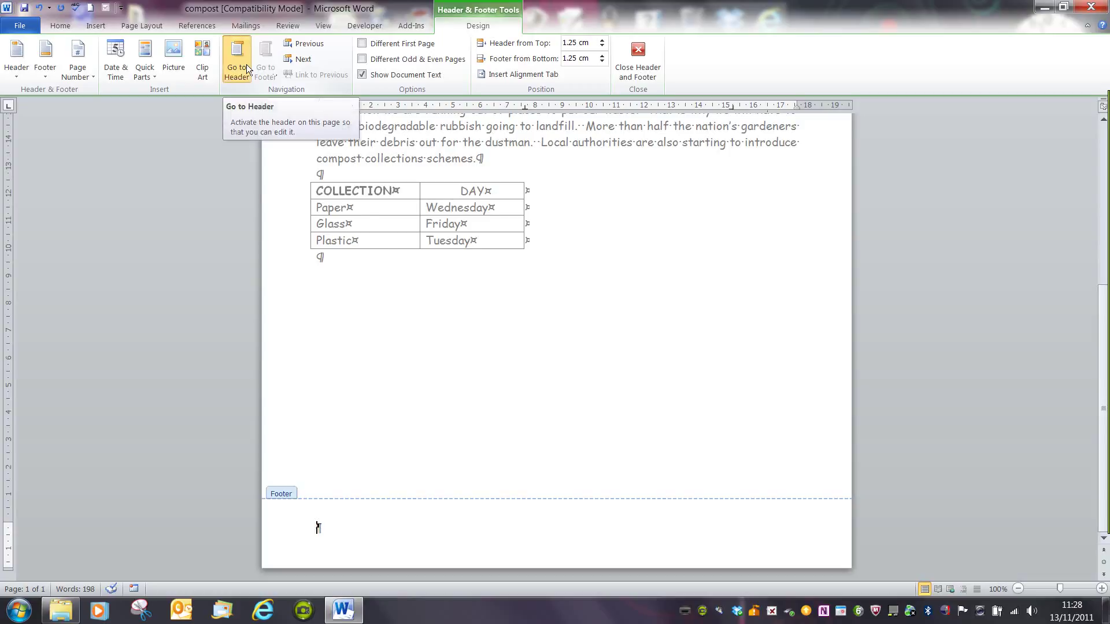
pyautogui.click(246, 64)
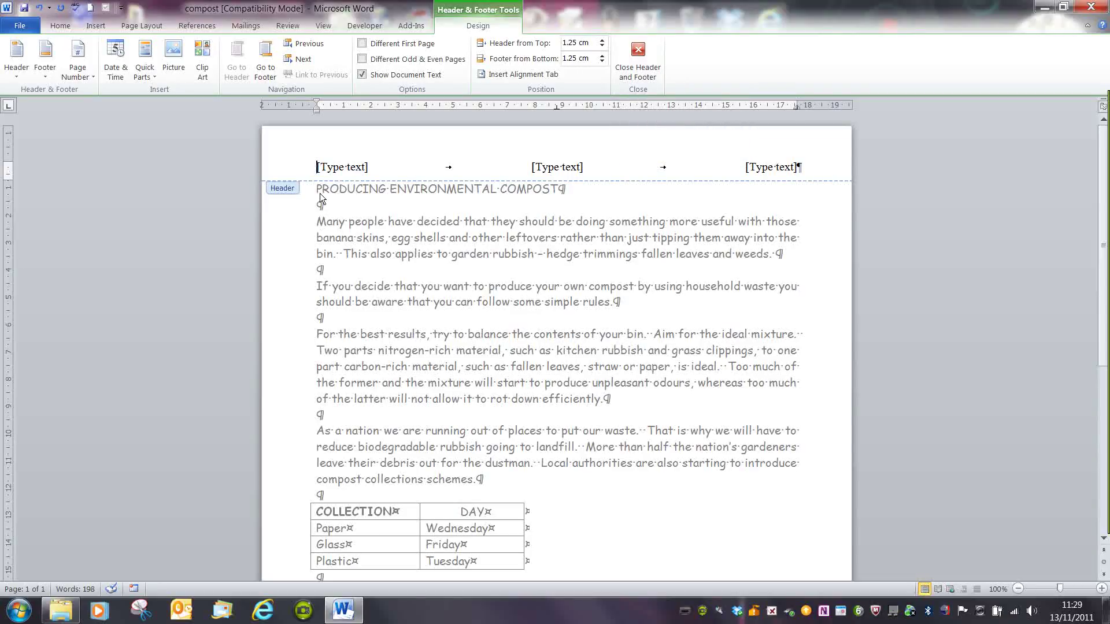
# Step: Type the author's name in the left header section and 'Centre Number' in the centre, then delete the right placeholder
pyautogui.click(330, 174)
pyautogui.click(340, 172)
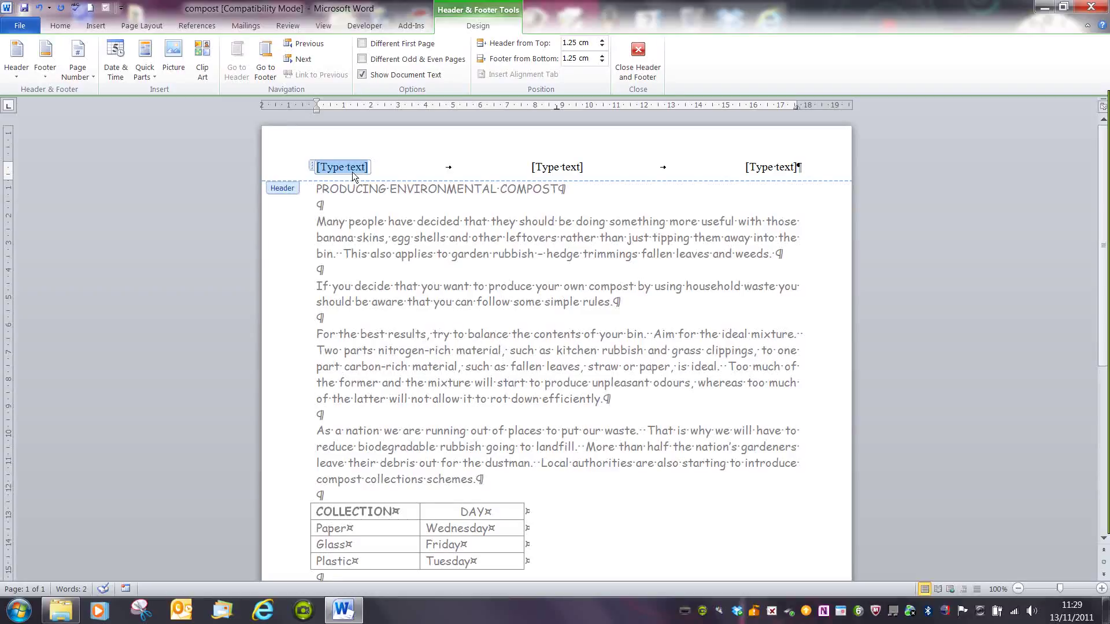
pyautogui.write('Do')
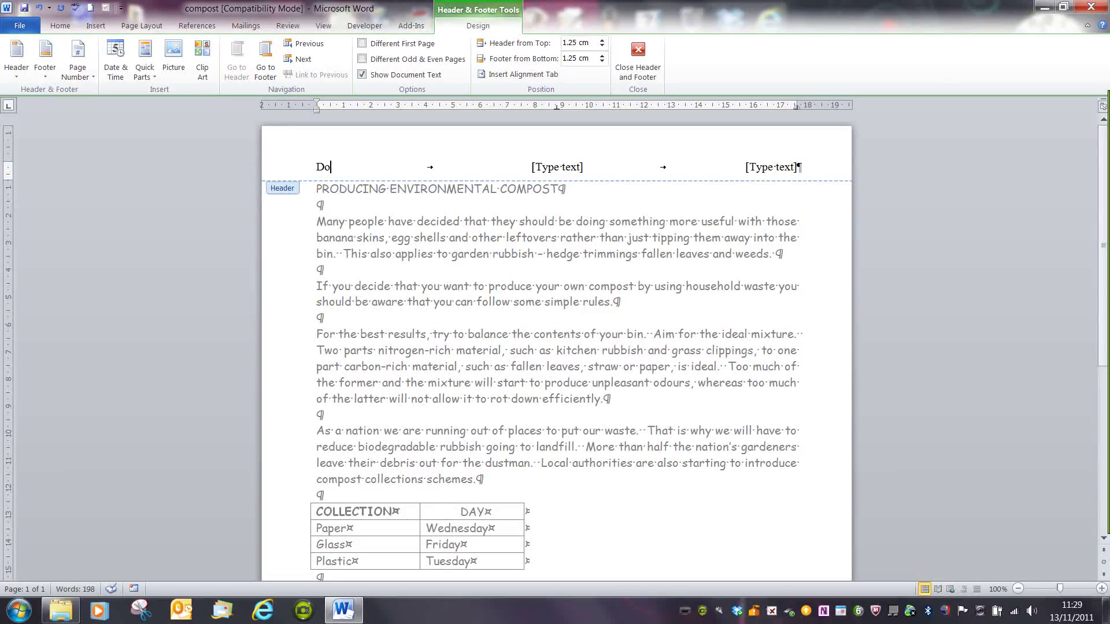
pyautogui.write('minic White')
pyautogui.click(571, 173)
pyautogui.write('Centre ')
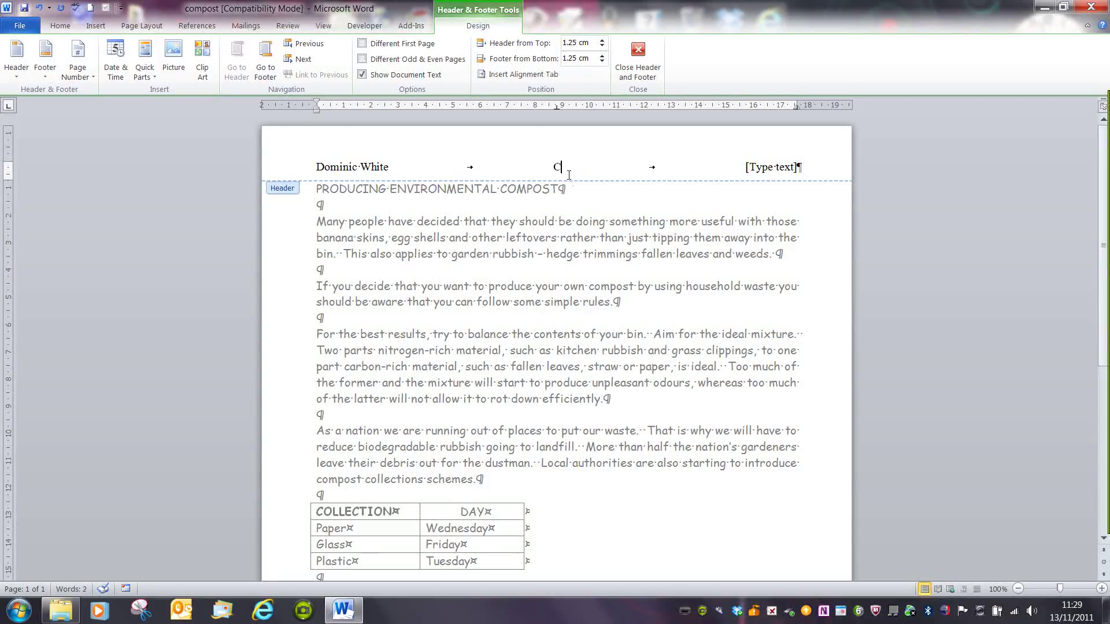
pyautogui.write('Number')
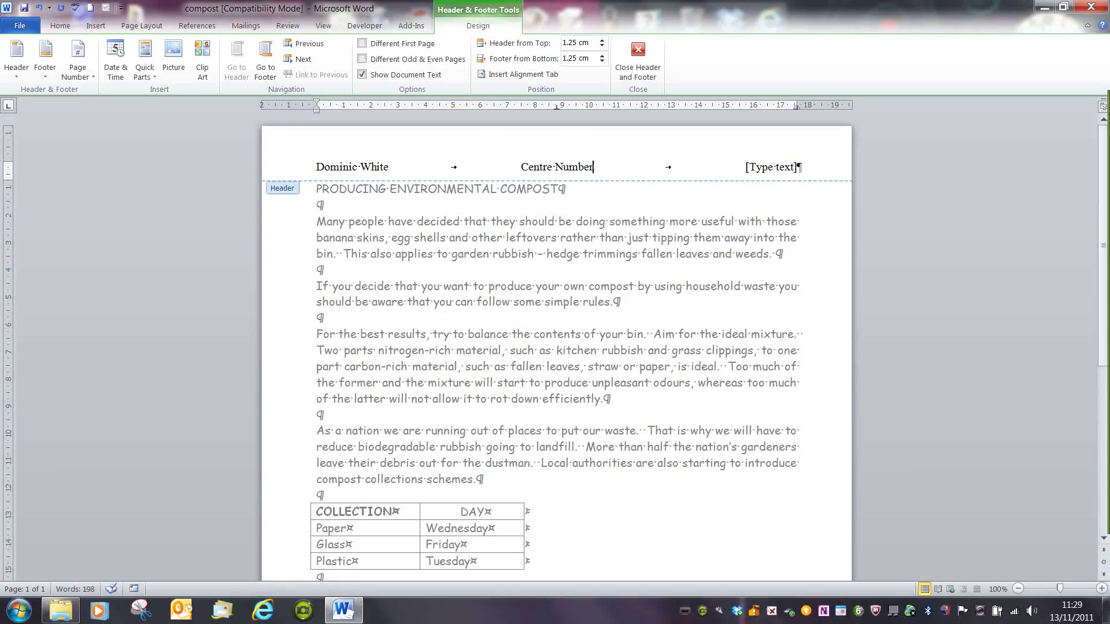
pyautogui.click(778, 174)
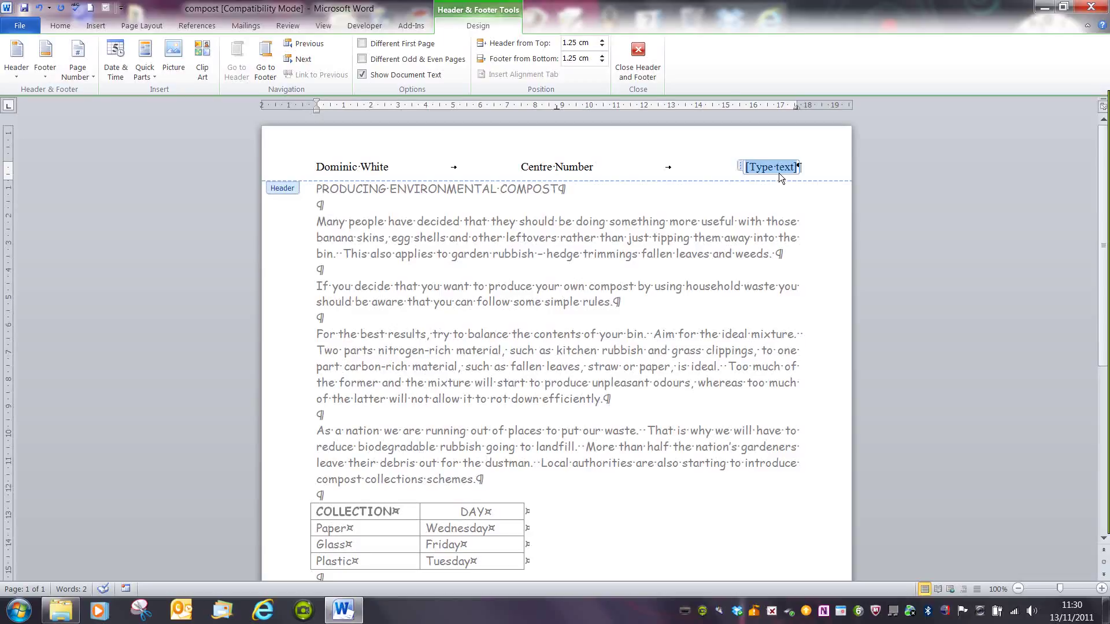
pyautogui.press('Delete')
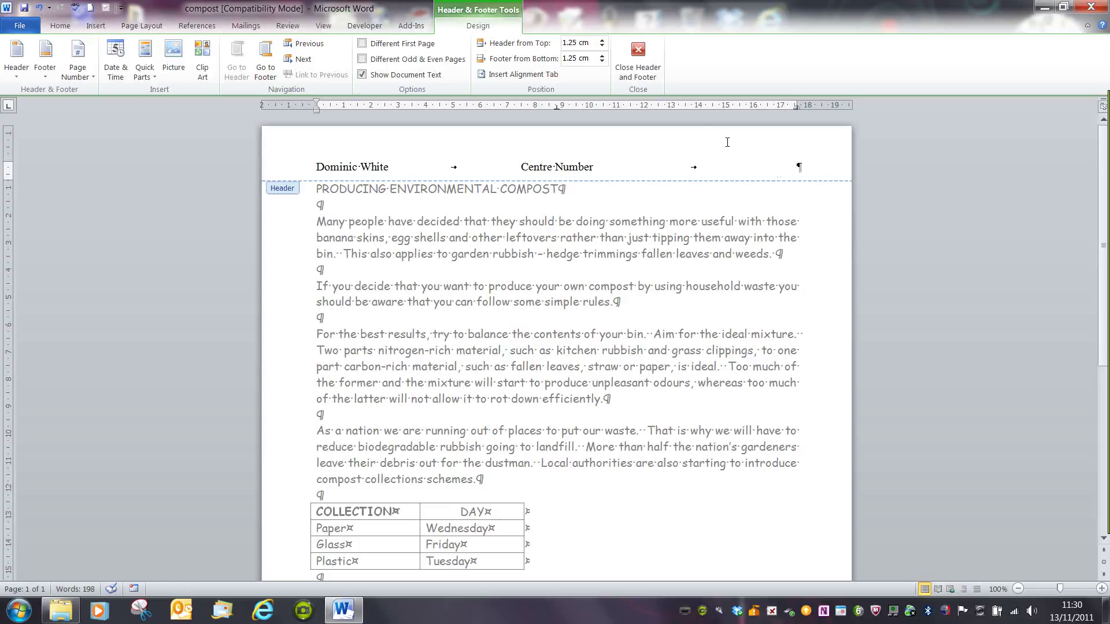
# Step: Close header editing, reopen the header by double-clicking it, then close it again and return to the Insert ribbon
pyautogui.click(644, 64)
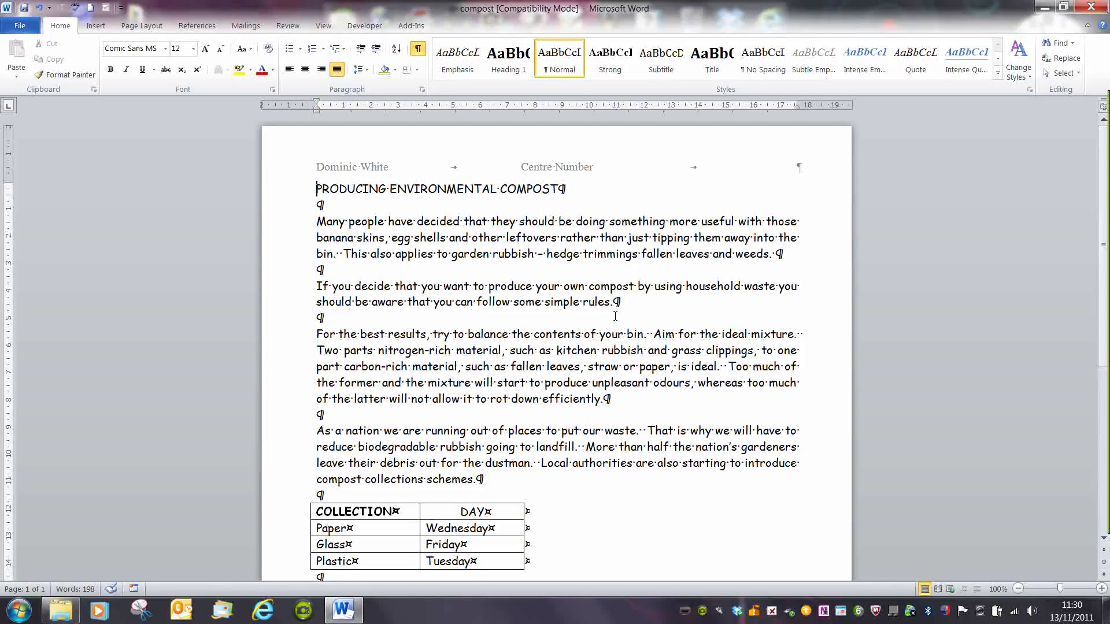
pyautogui.doubleClick(629, 159)
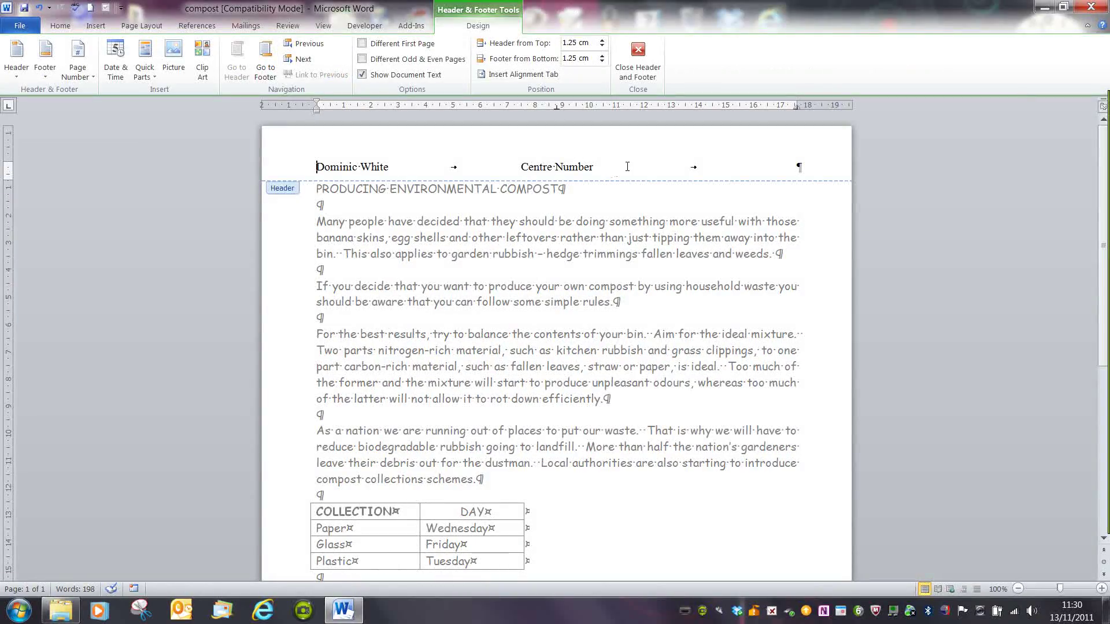
pyautogui.click(641, 65)
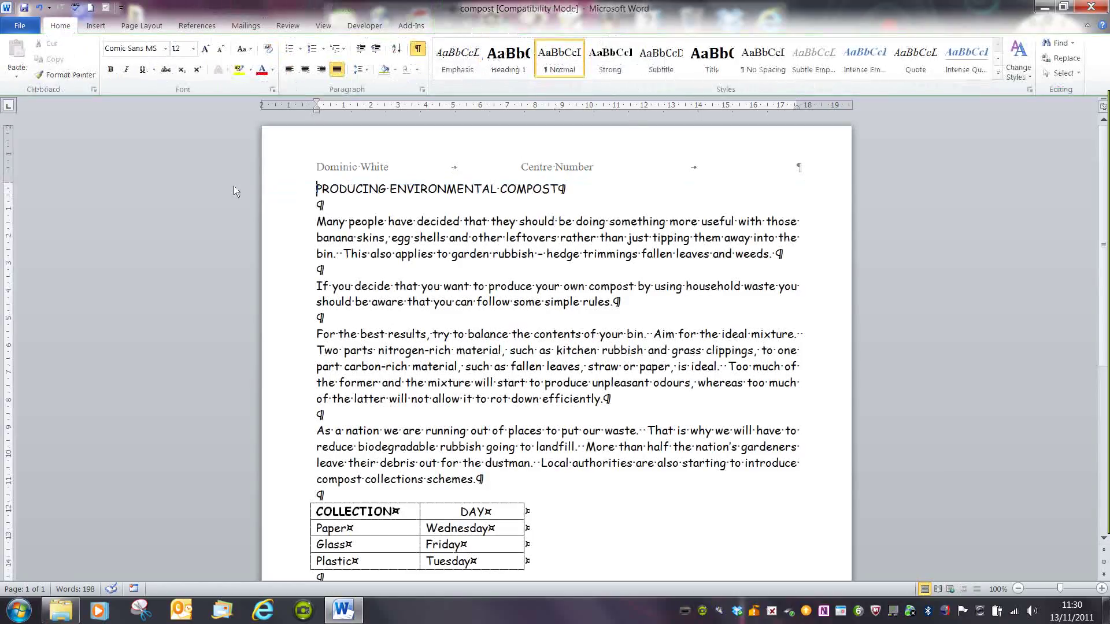
pyautogui.click(105, 29)
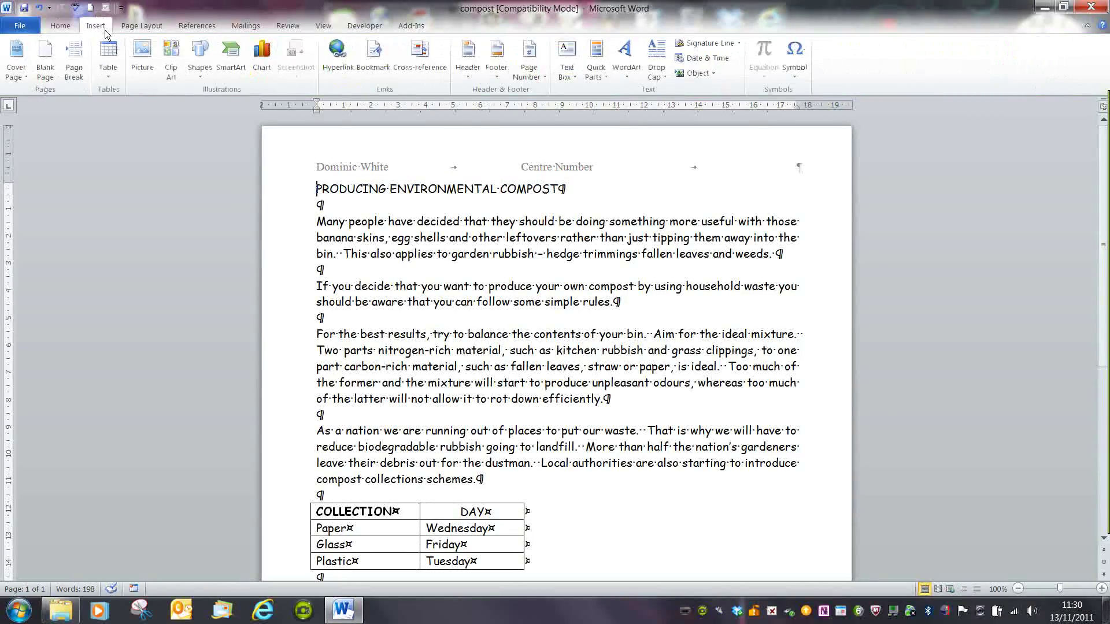
# Step: Reopen the header with Edit Header and insert the Blank (Three Columns) footer
pyautogui.click(474, 77)
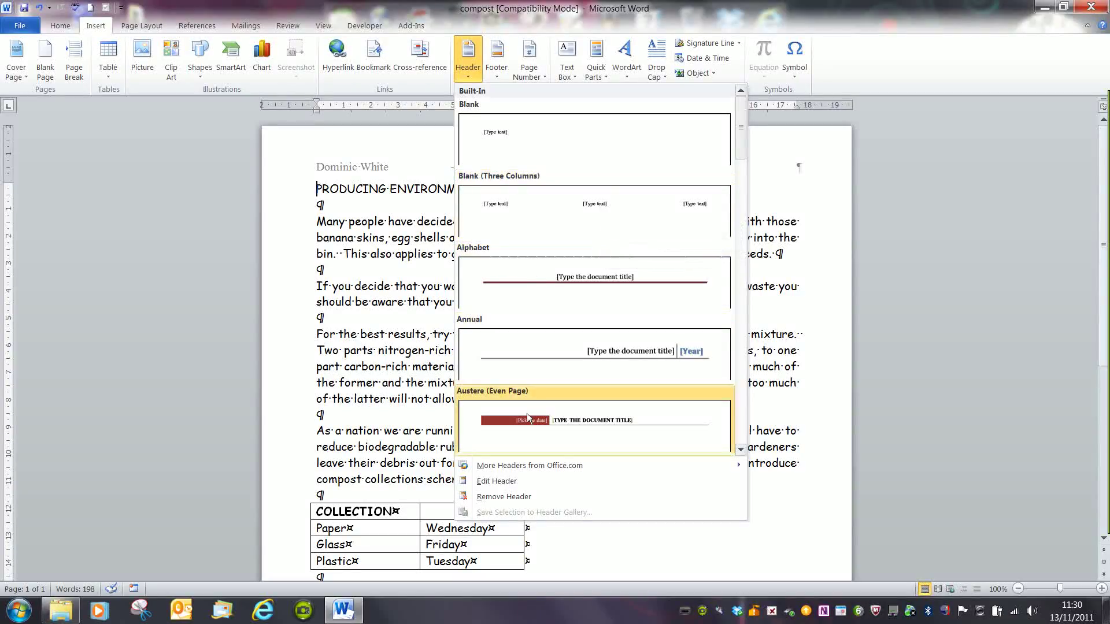
pyautogui.click(513, 485)
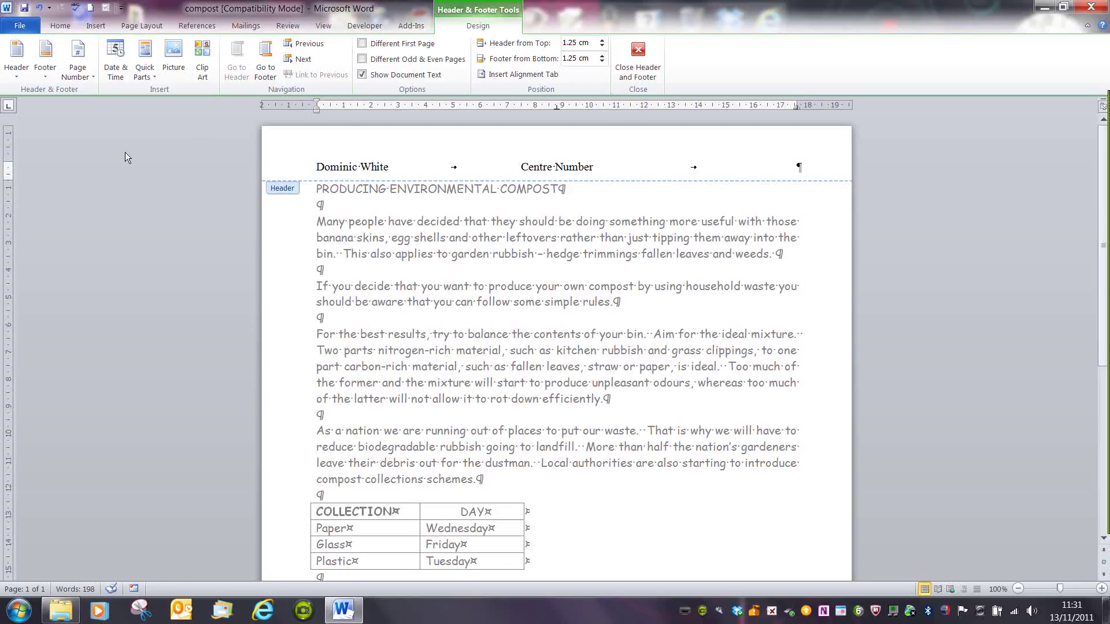
pyautogui.click(46, 68)
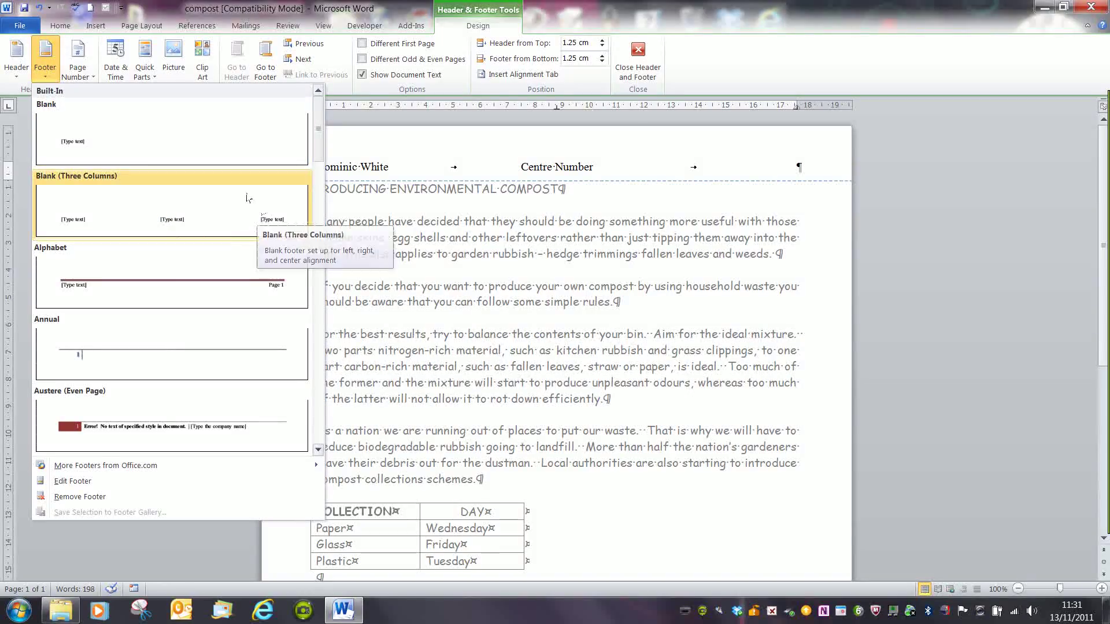
pyautogui.click(224, 217)
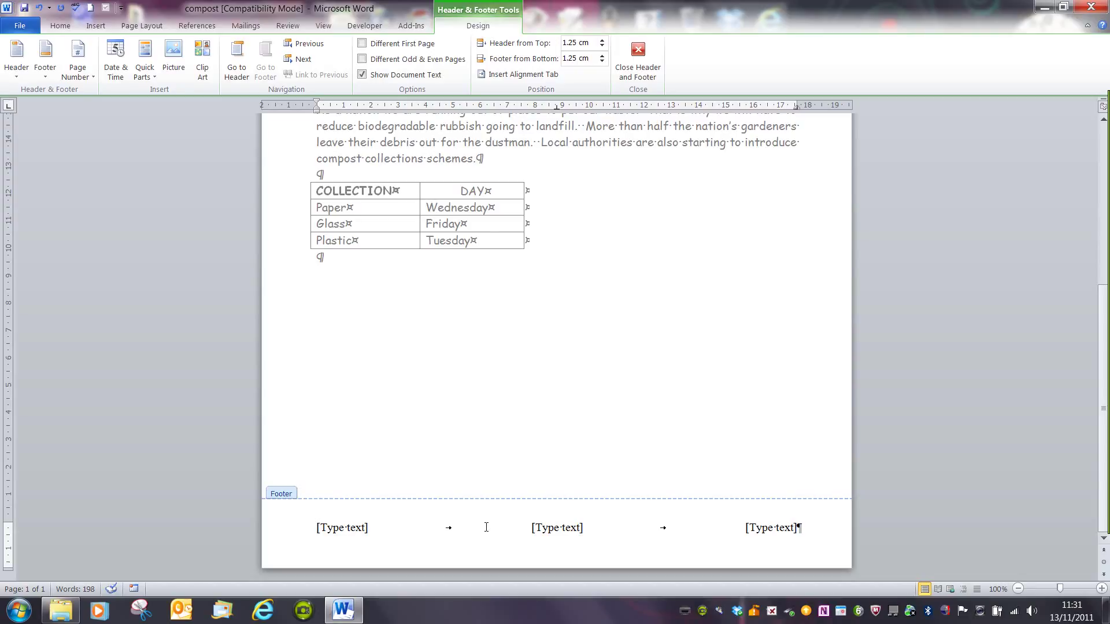
# Step: Insert the date 13/11/2011 in English (U.K.) format, updating automatically, into the left footer section
pyautogui.click(343, 530)
pyautogui.click(343, 531)
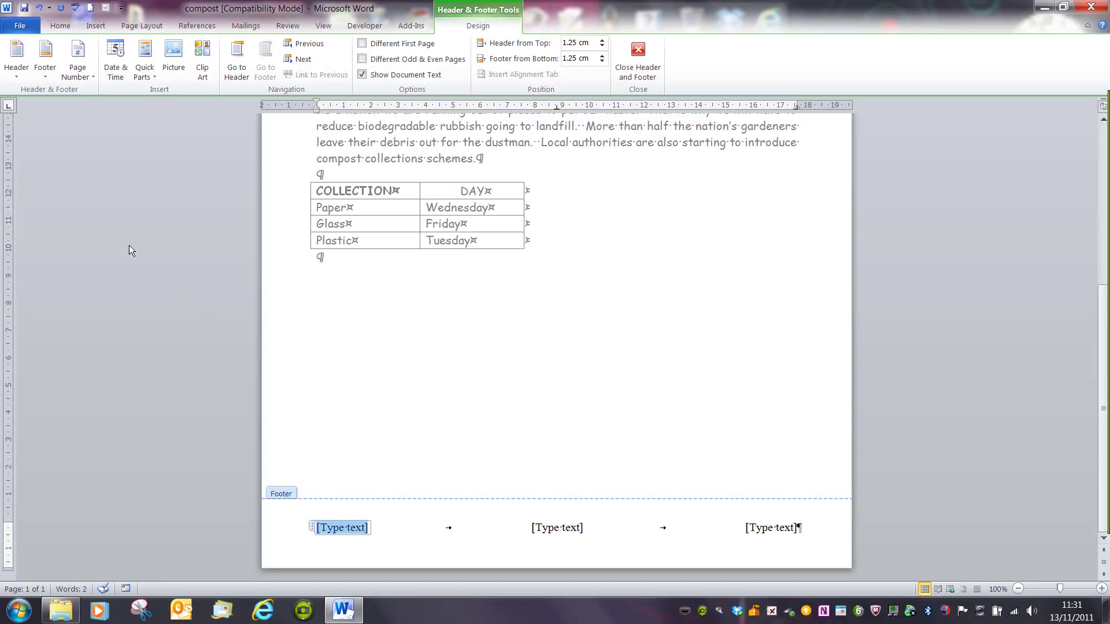
pyautogui.click(125, 72)
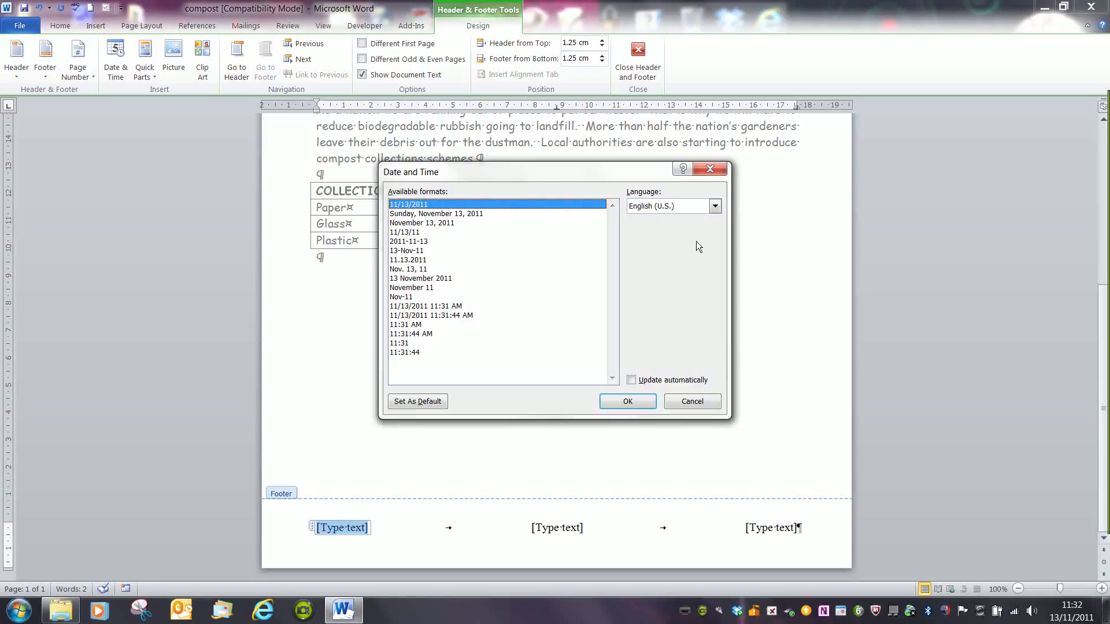
pyautogui.click(717, 208)
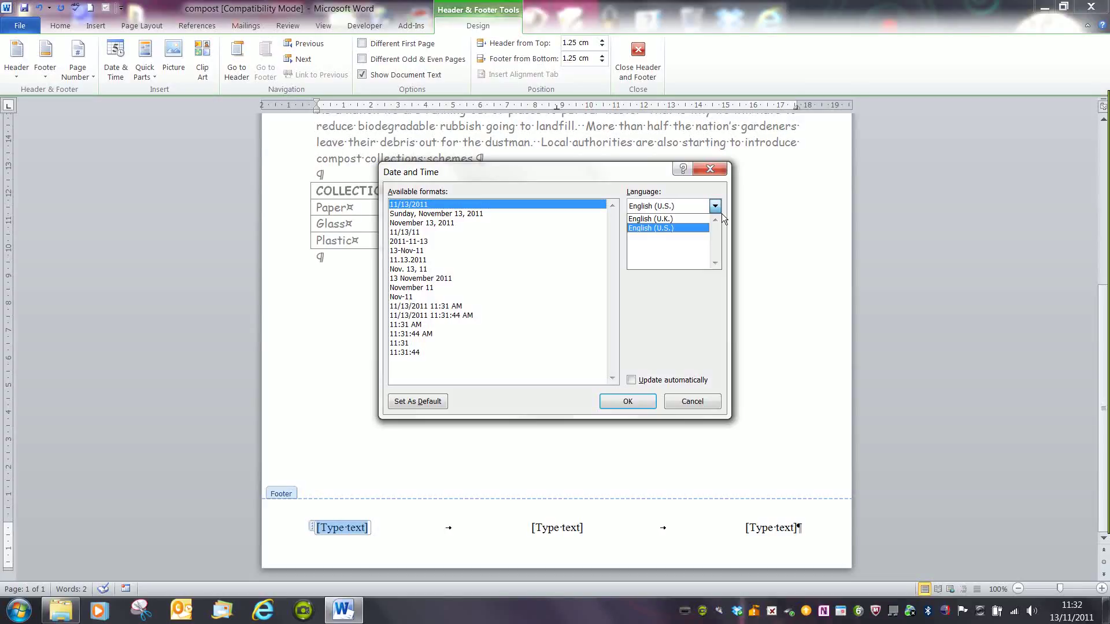
pyautogui.click(683, 225)
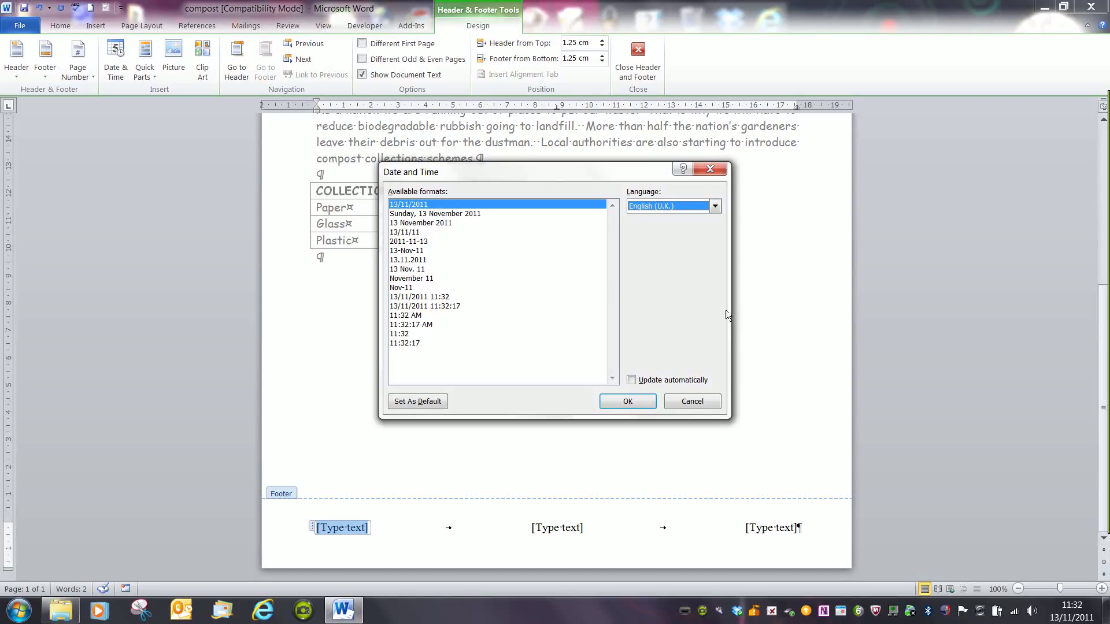
pyautogui.click(640, 386)
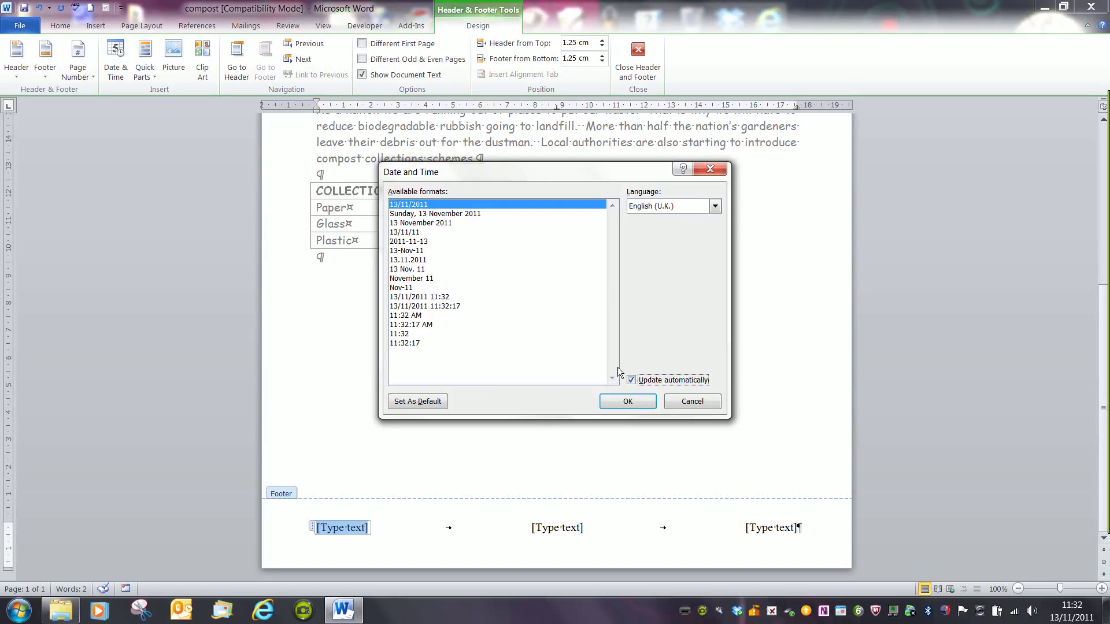
pyautogui.click(632, 411)
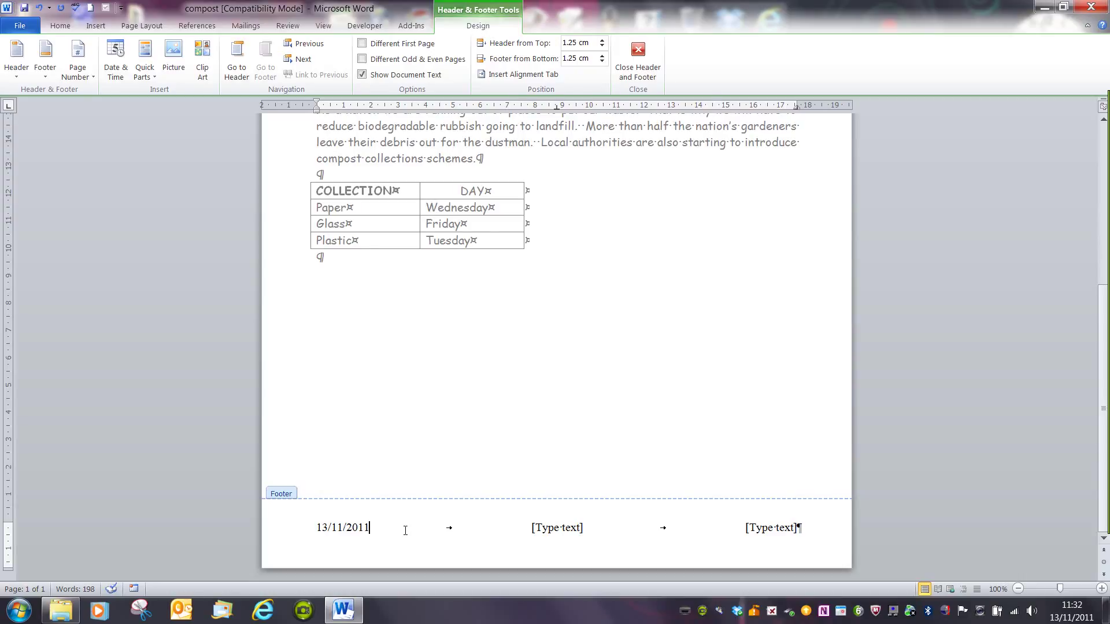
# Step: Select the centre footer placeholder and choose the FileName field in Quick Parts' Field dialog
pyautogui.click(324, 539)
pyautogui.click(376, 527)
pyautogui.click(563, 534)
pyautogui.click(563, 534)
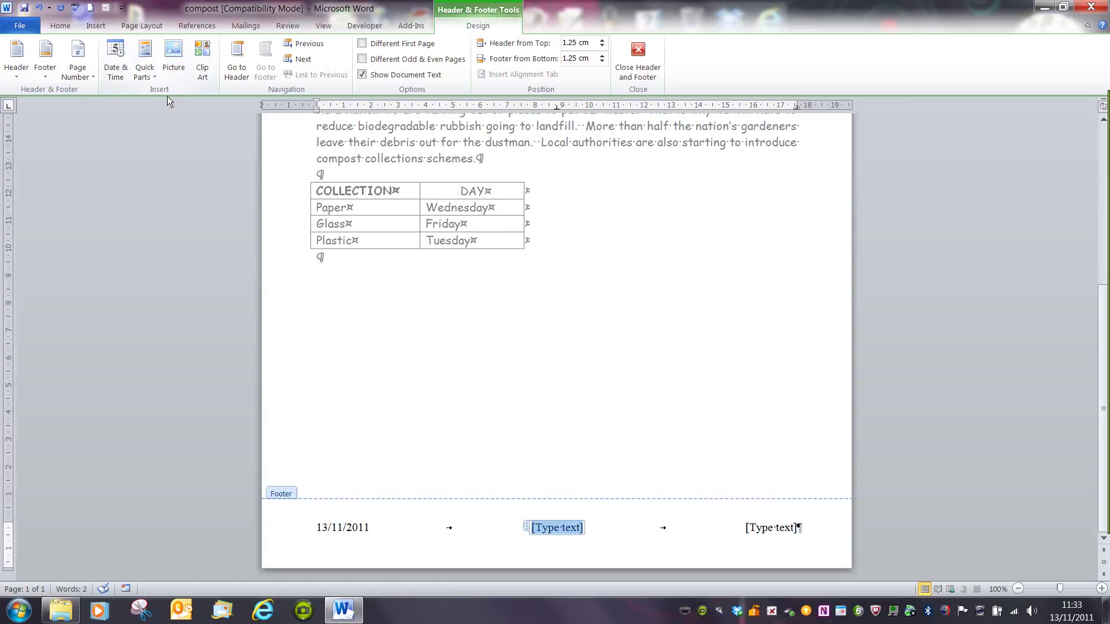
pyautogui.click(155, 74)
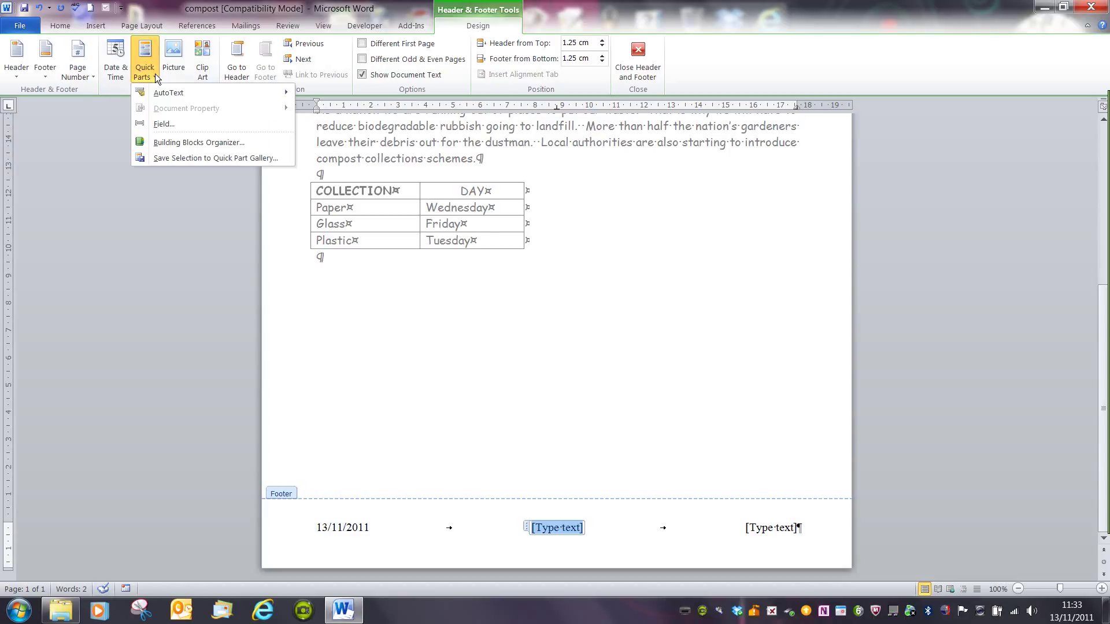
pyautogui.click(175, 125)
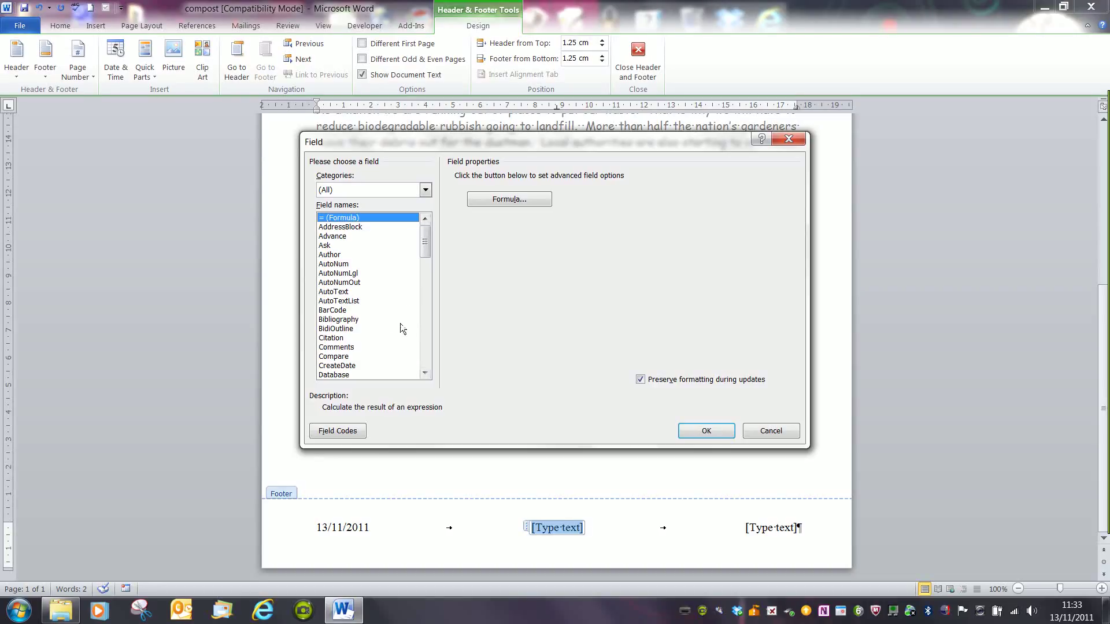
pyautogui.scroll(-3, 430, 383)
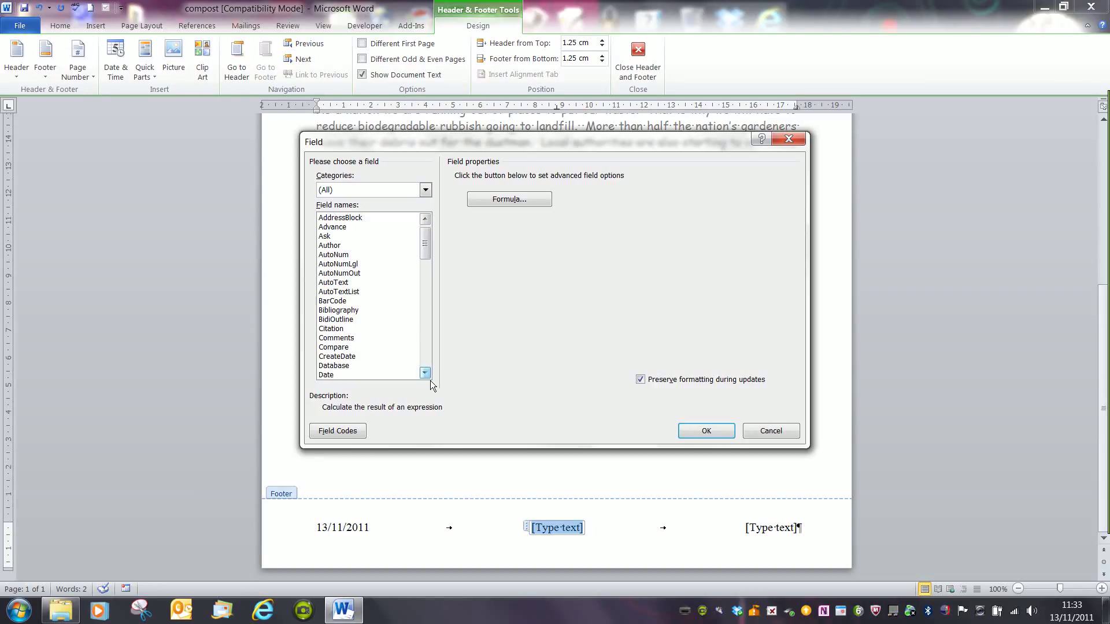
pyautogui.scroll(-2, 430, 386)
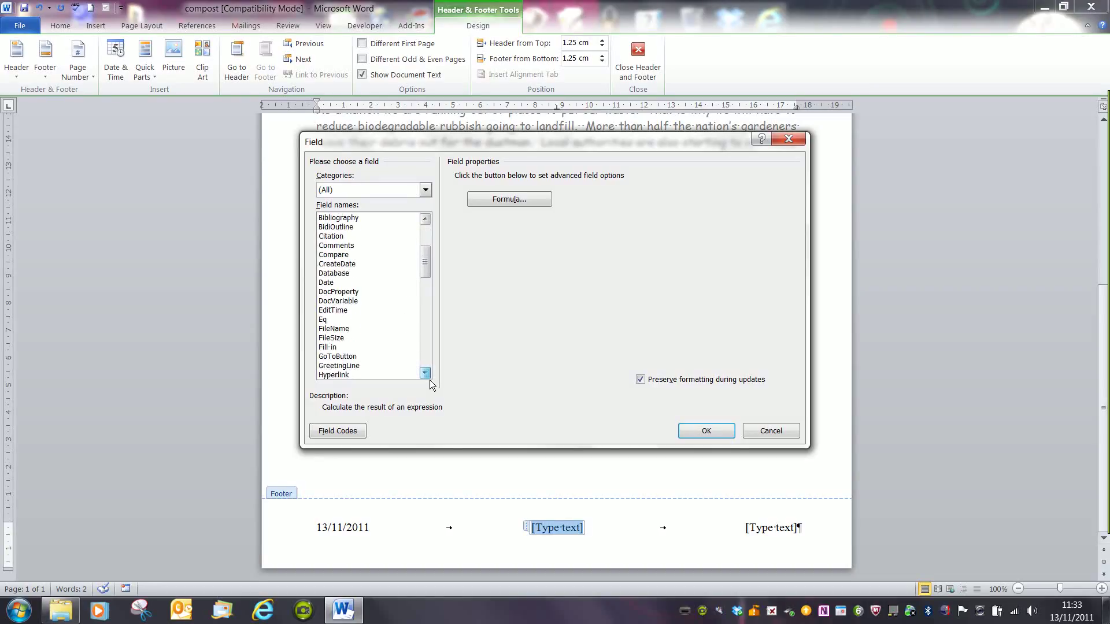
pyautogui.click(350, 320)
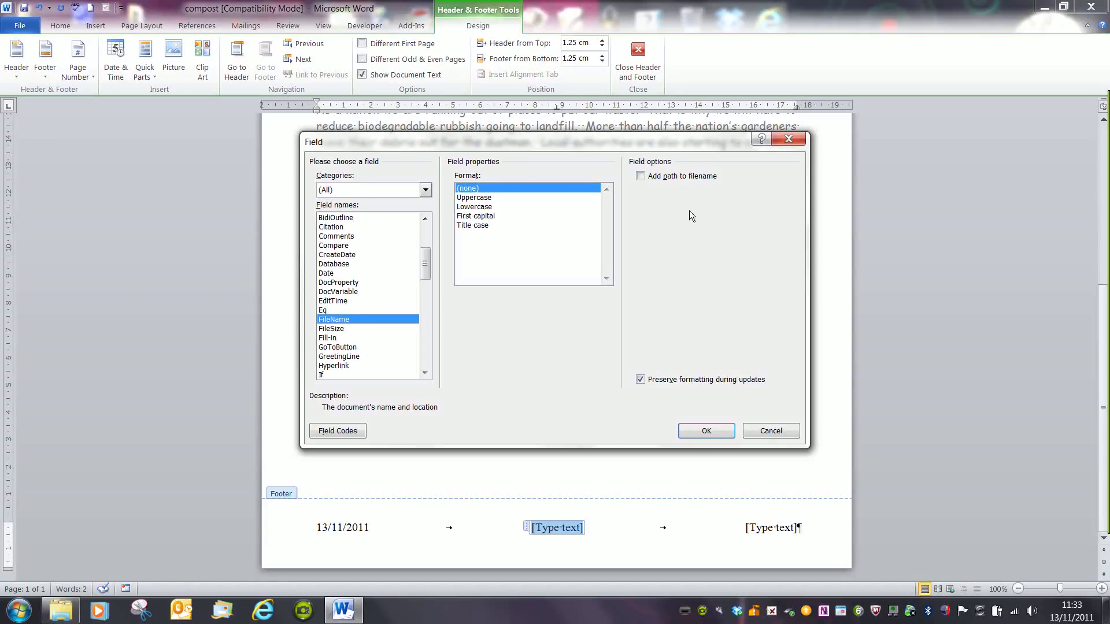
# Step: Insert the FileName field 'compost' without the path, keeping Preserve formatting ticked
pyautogui.click(647, 184)
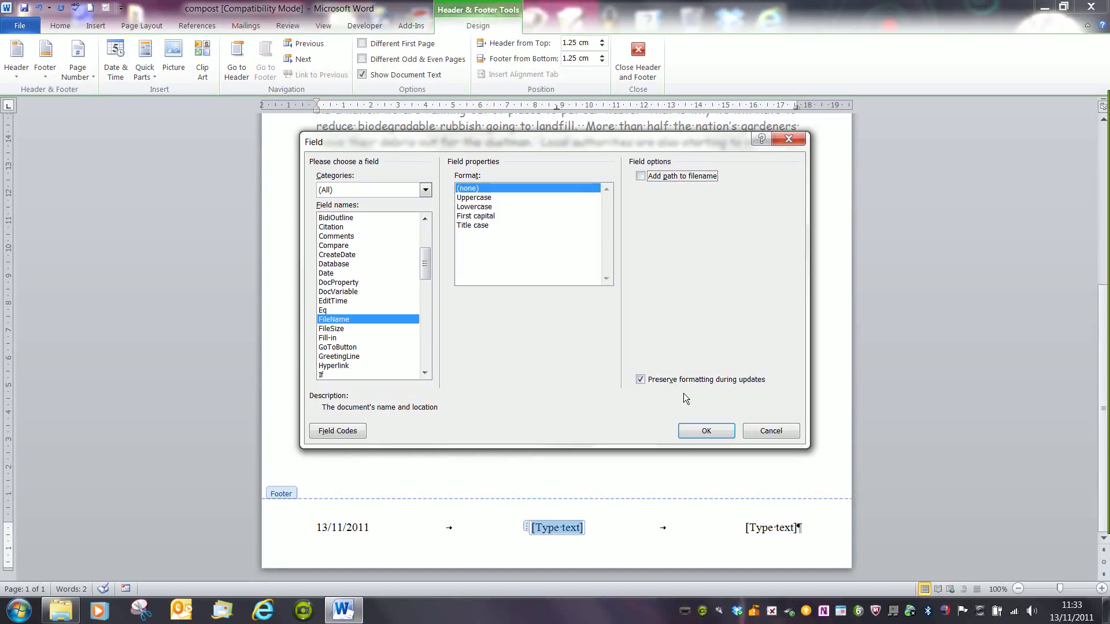
pyautogui.click(648, 385)
pyautogui.click(712, 436)
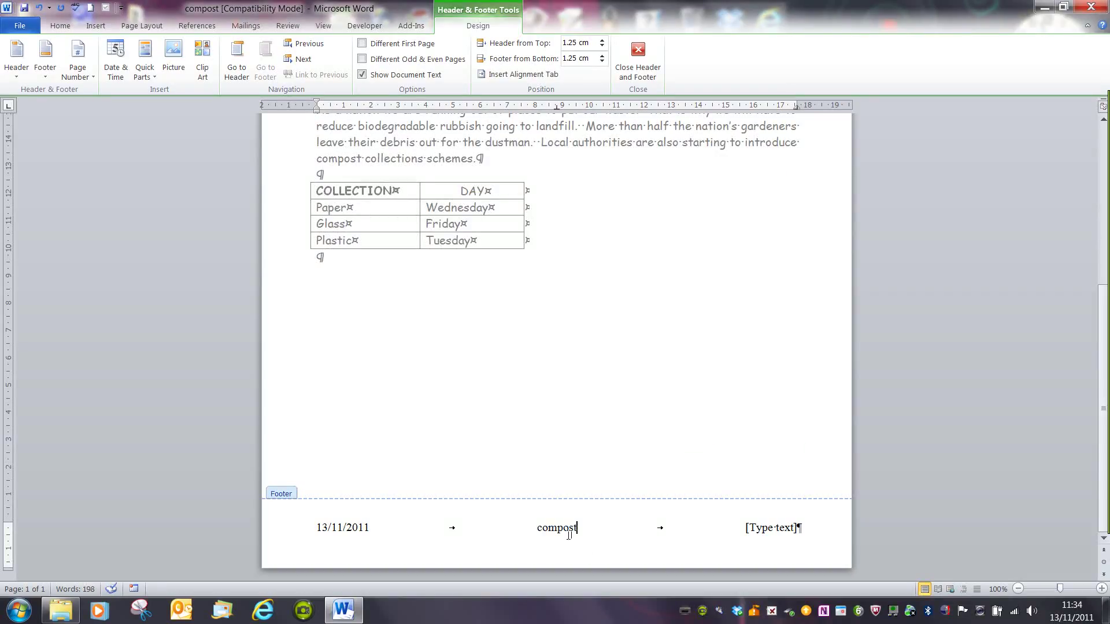
# Step: Enter the author's name in the right footer section and add a new line beneath
pyautogui.click(769, 536)
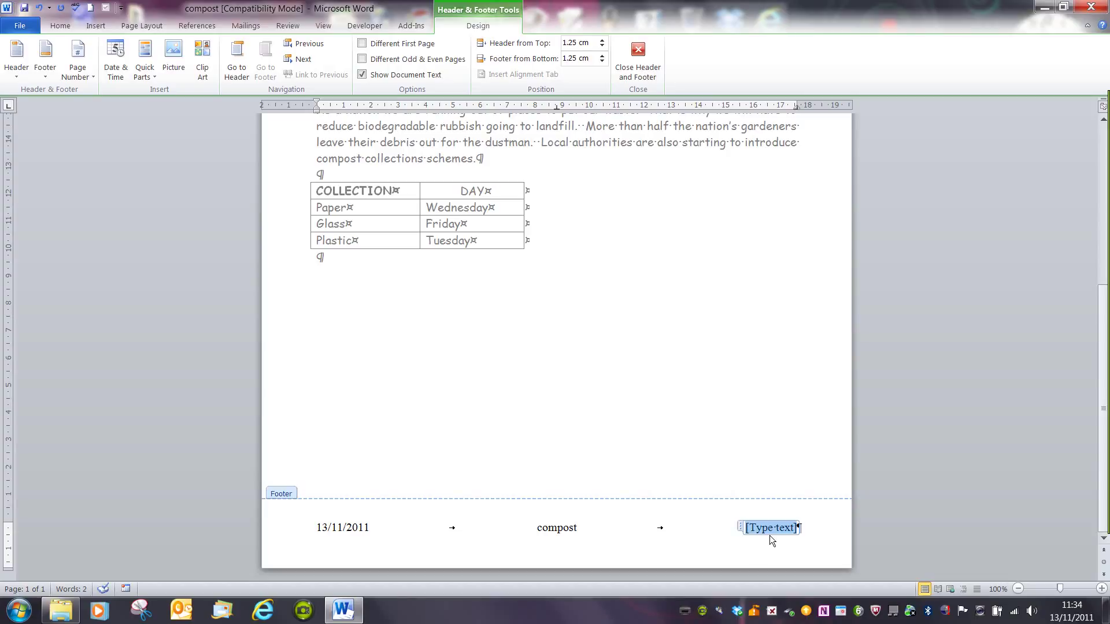
pyautogui.write('Do')
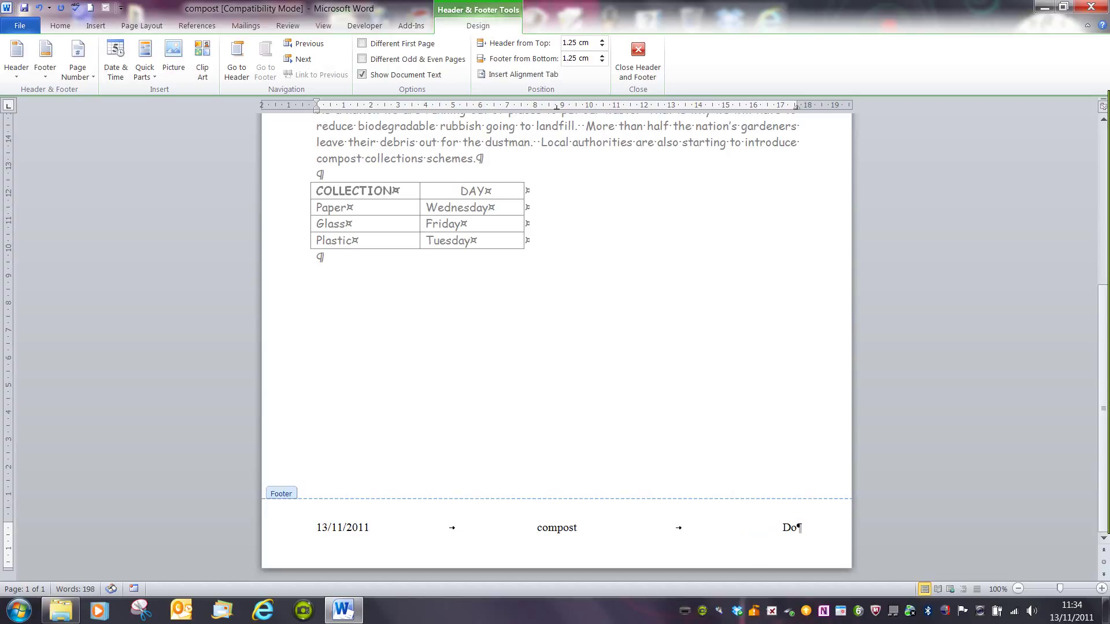
pyautogui.write('minic White')
pyautogui.press('Return')
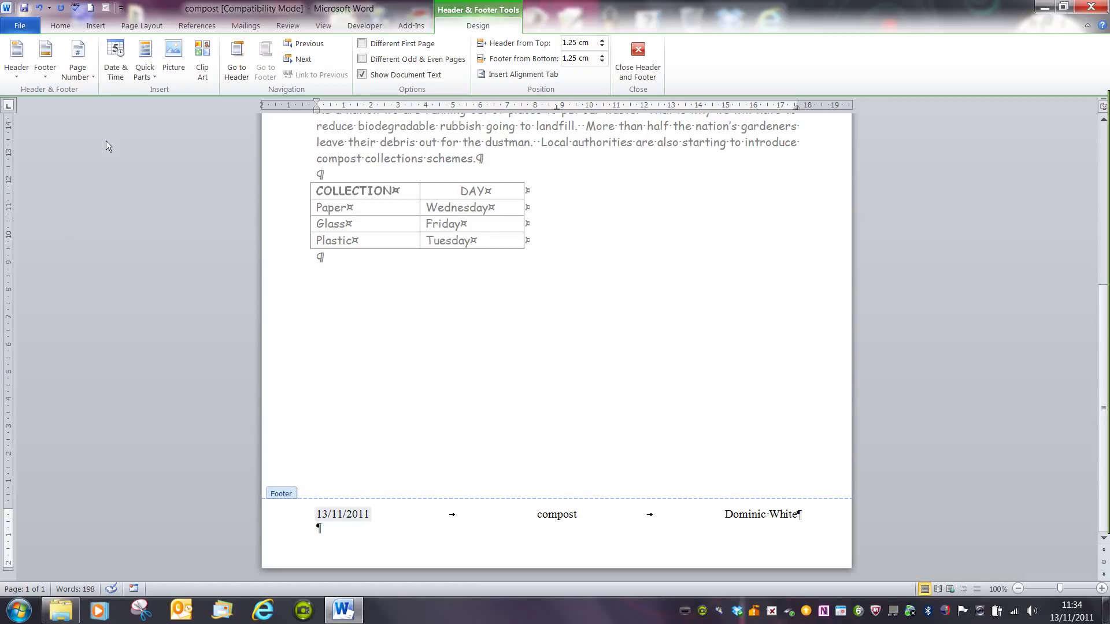
# Step: Add an Accent Bar 1 page number ('1 | Page') at the current position on the new footer line
pyautogui.click(82, 71)
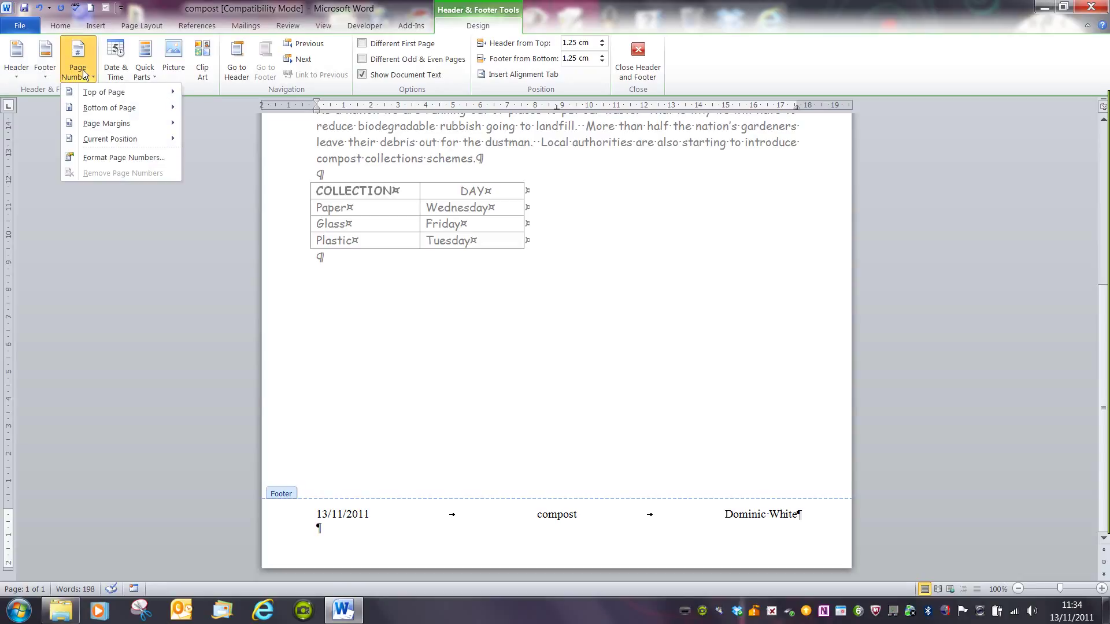
pyautogui.moveTo(129, 142)
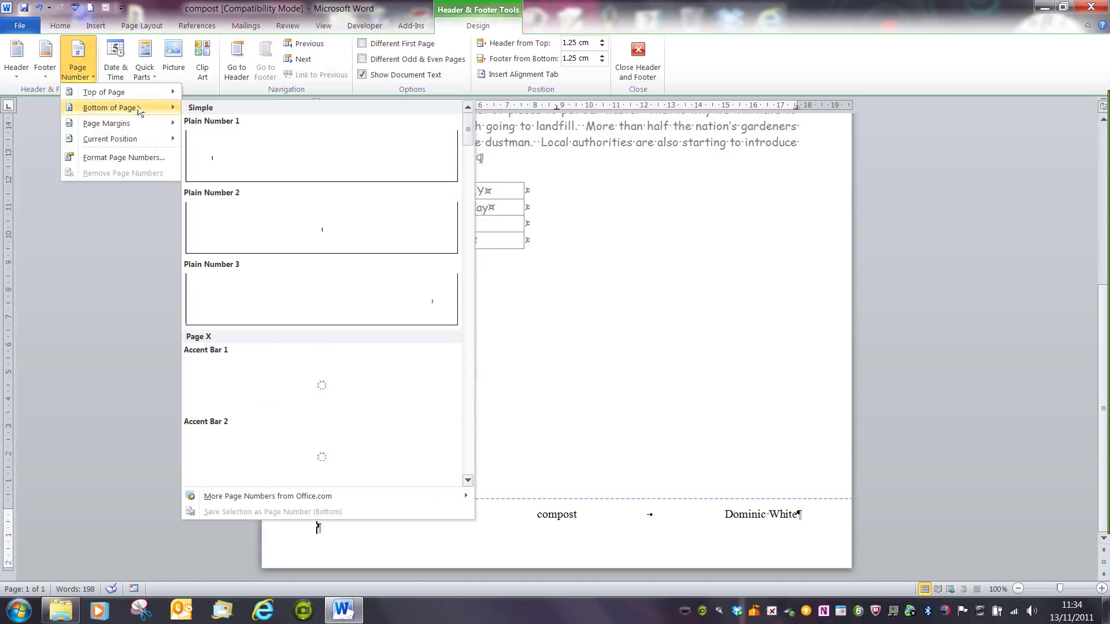
pyautogui.moveTo(141, 95)
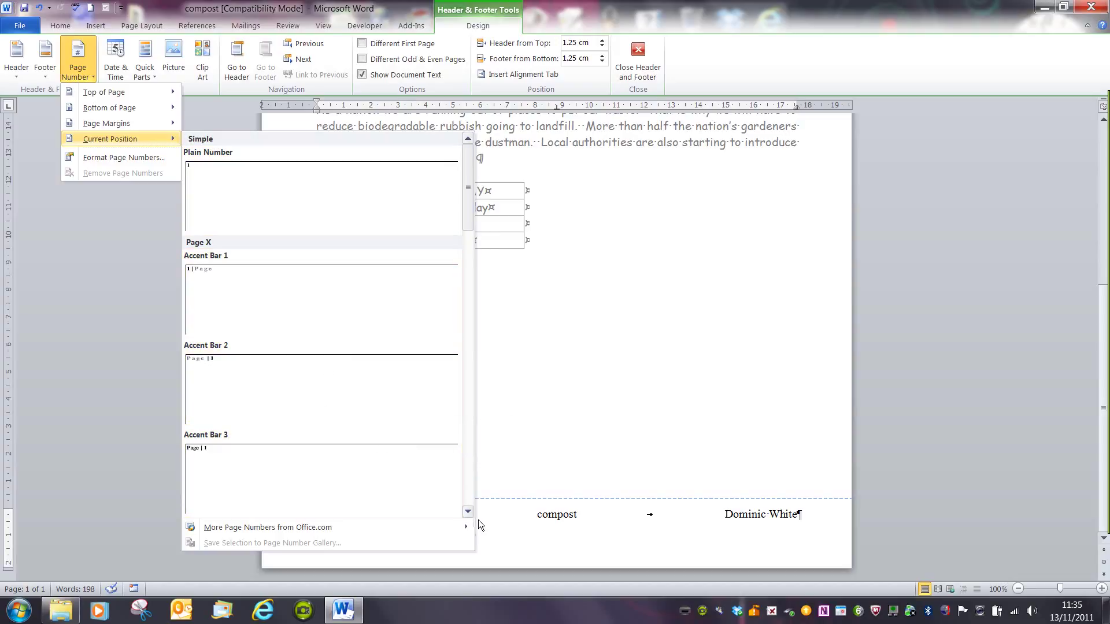
pyautogui.scroll(-8, 477, 519)
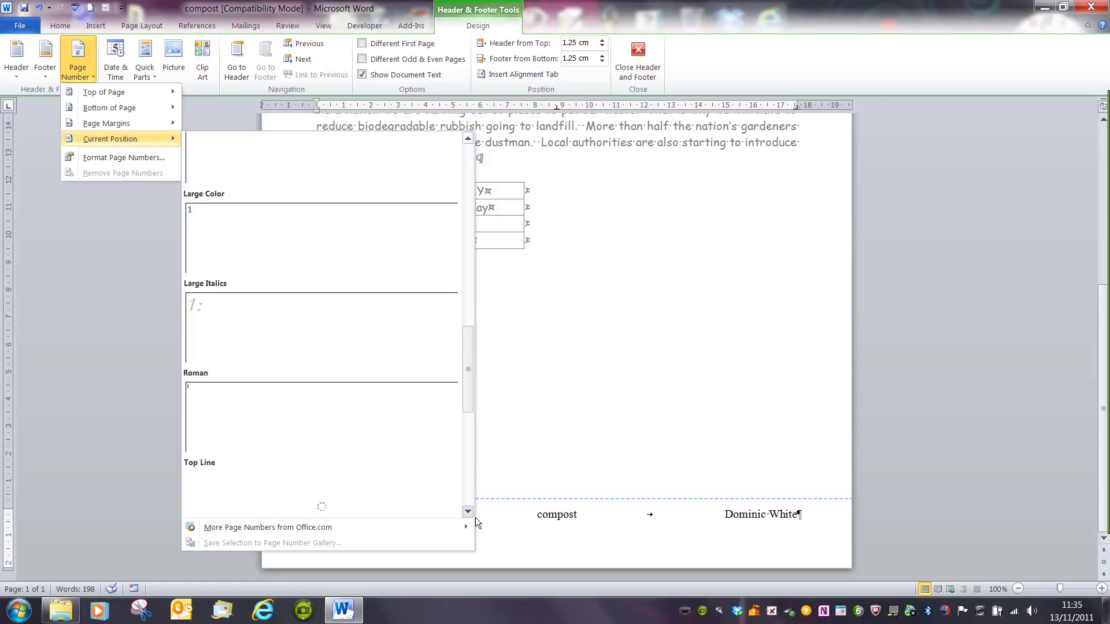
pyautogui.scroll(-5, 476, 518)
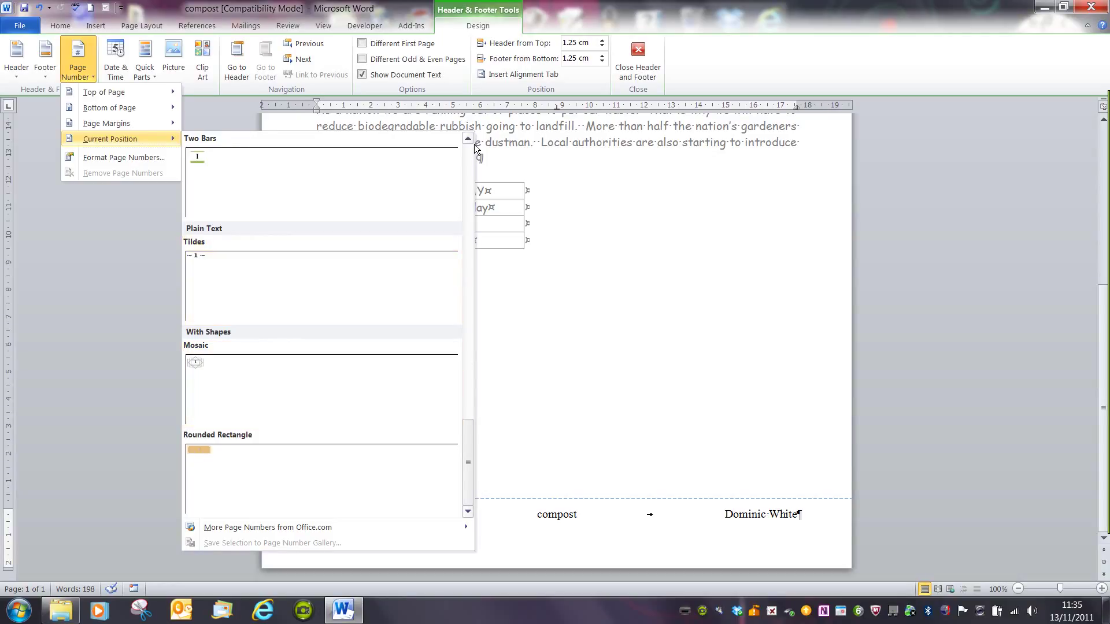
pyautogui.scroll(10, 474, 144)
pyautogui.scroll(8, 473, 142)
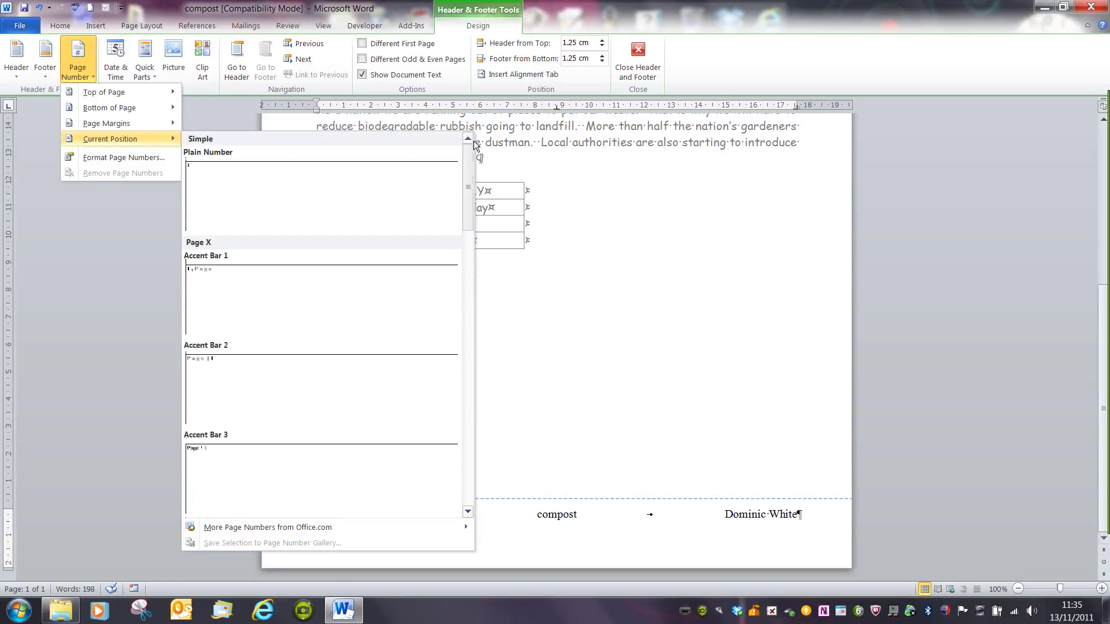
pyautogui.click(266, 297)
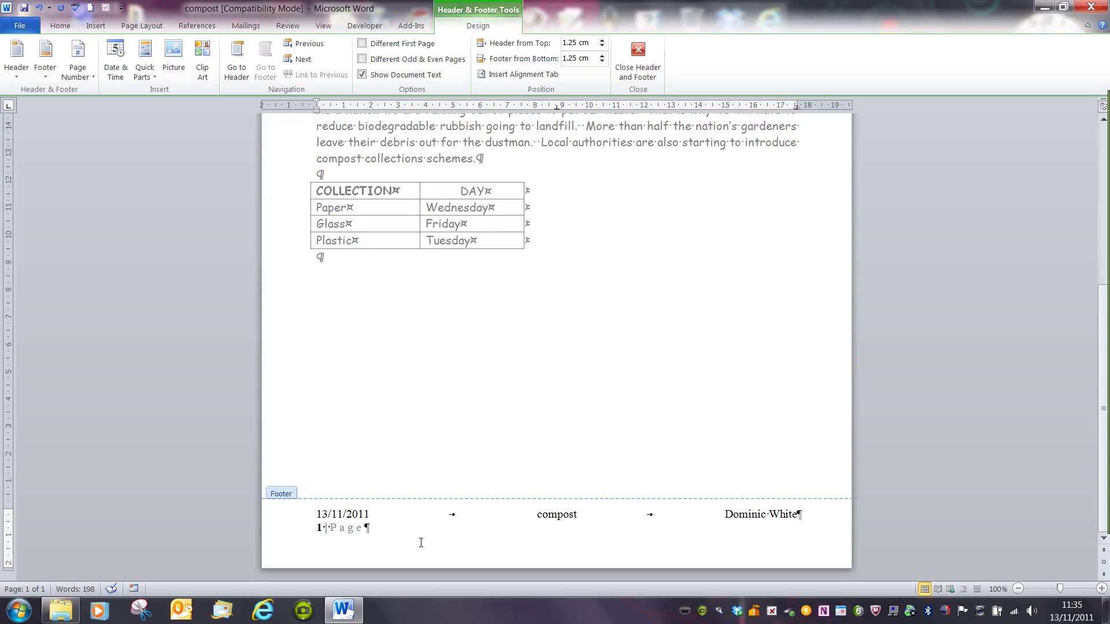
pyautogui.scroll(10, 421, 543)
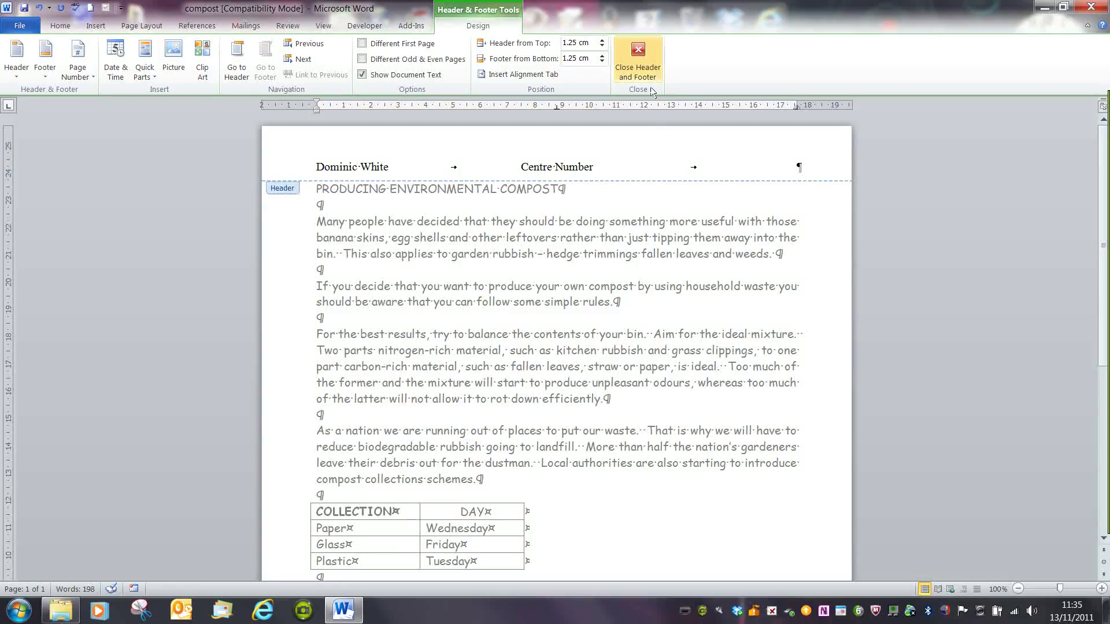
# Step: Close the header and footer and scroll through the compost document to check it
pyautogui.click(639, 57)
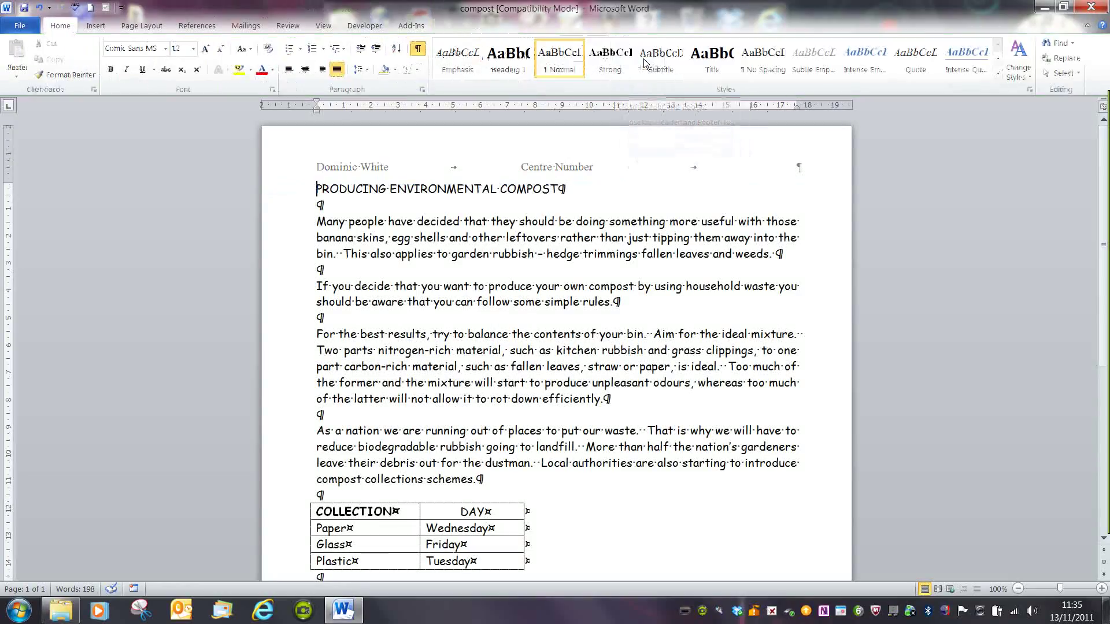
pyautogui.scroll(-7, 618, 301)
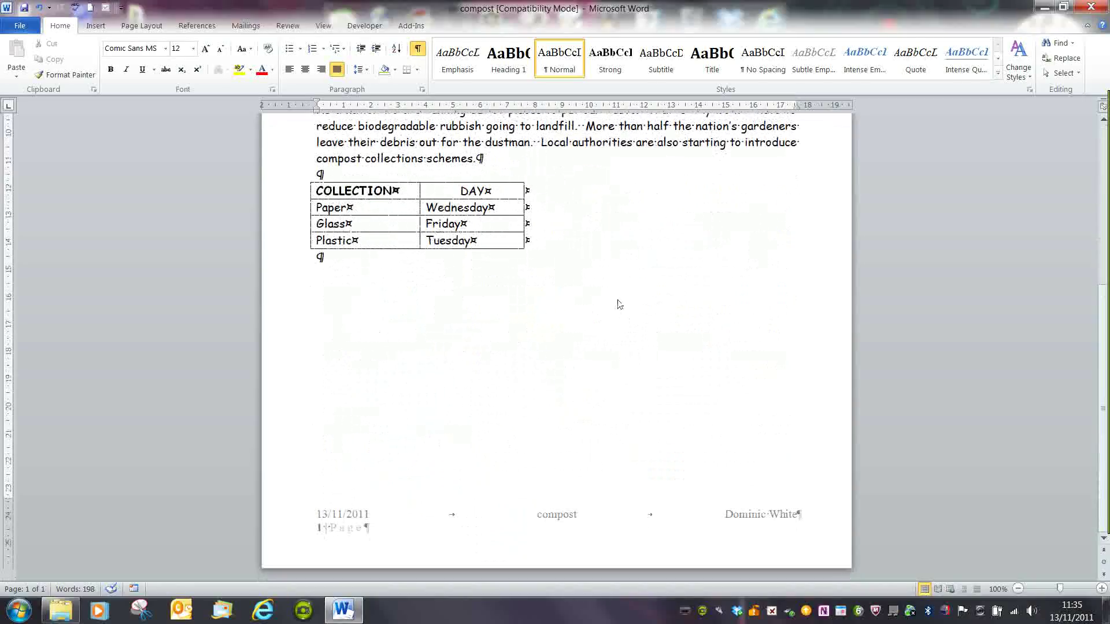
pyautogui.scroll(7, 617, 299)
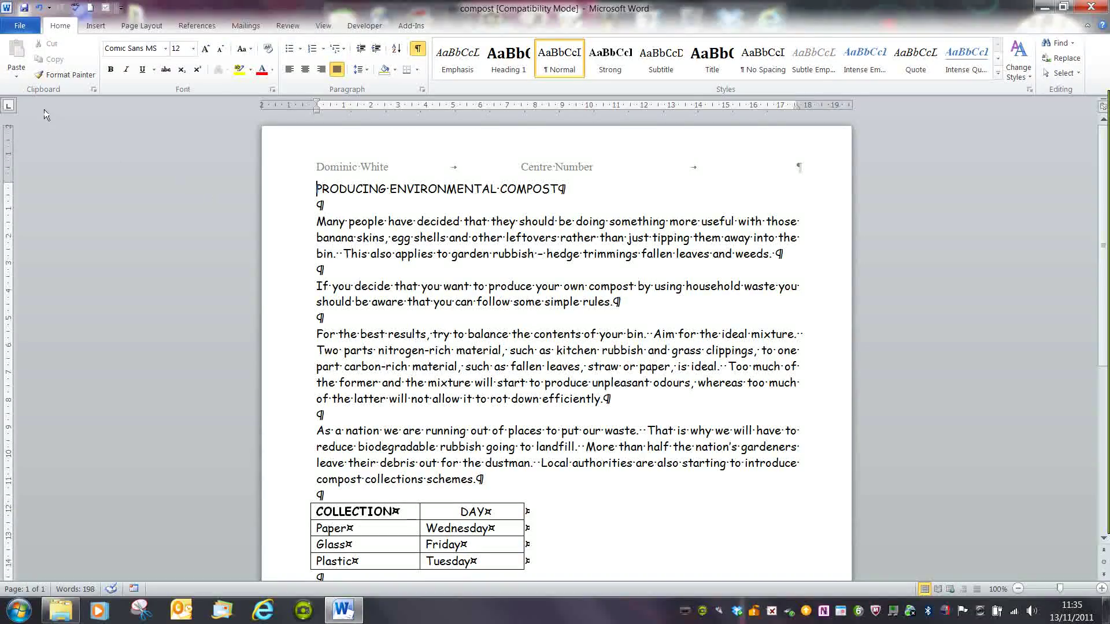
# Step: Save the document as compostheadr&footer via Save As, then quit Word
pyautogui.click(21, 26)
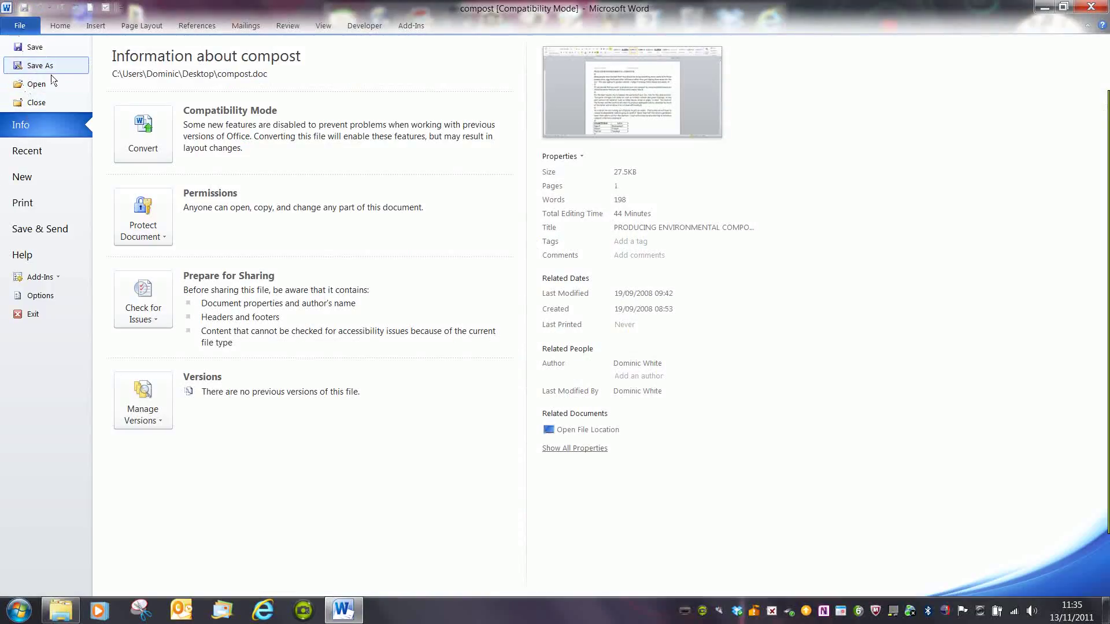
pyautogui.click(51, 68)
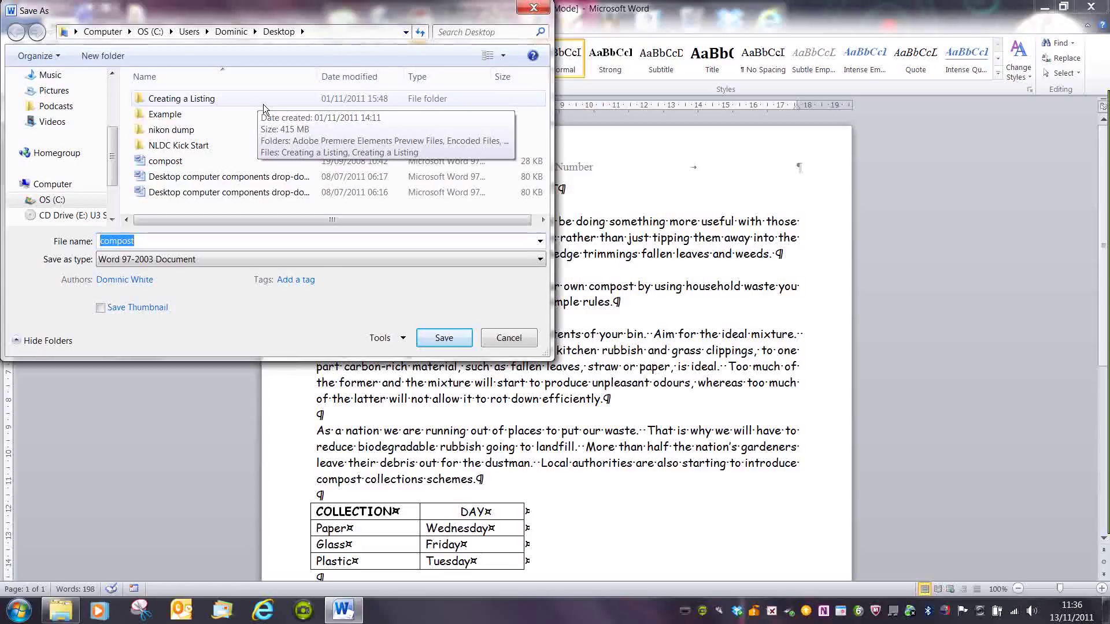
pyautogui.click(169, 246)
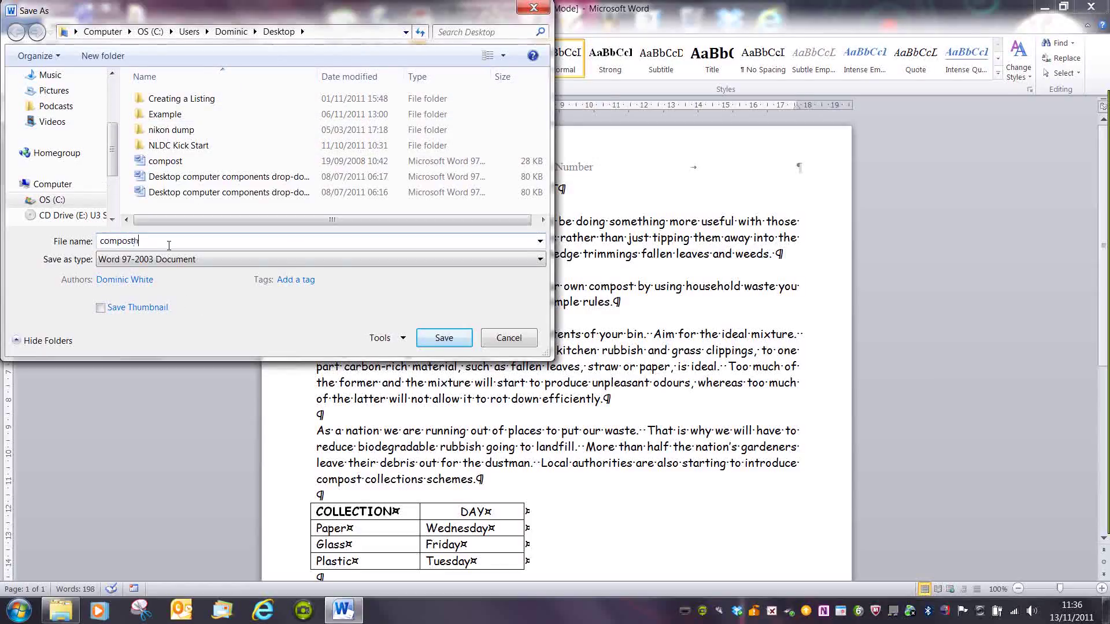
pyautogui.write('headr&footer')
pyautogui.click(460, 343)
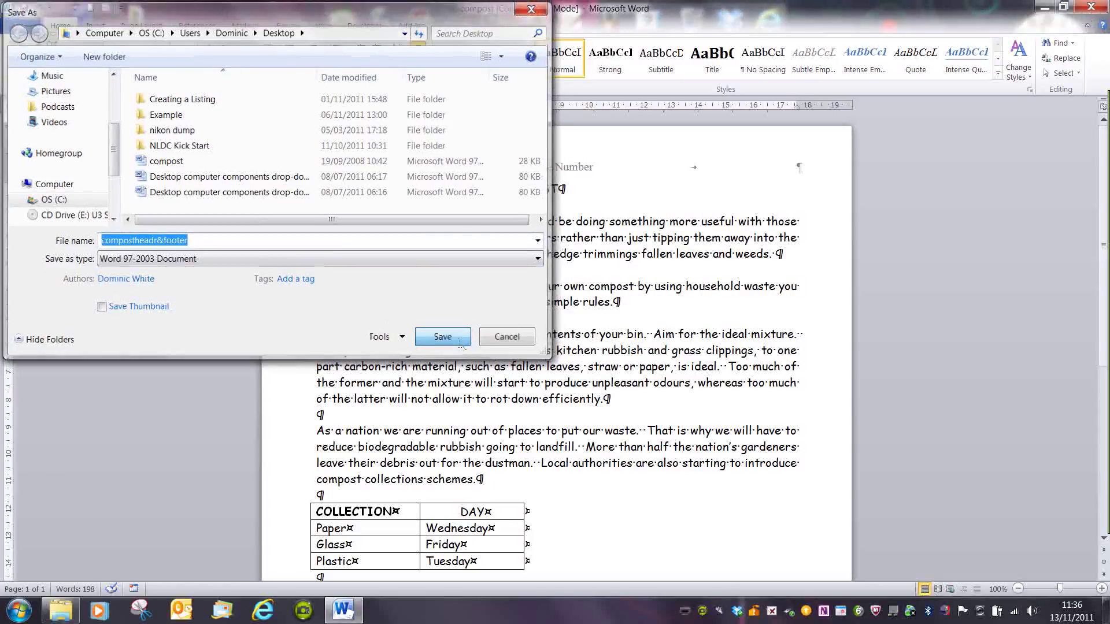
pyautogui.scroll(-10, 639, 224)
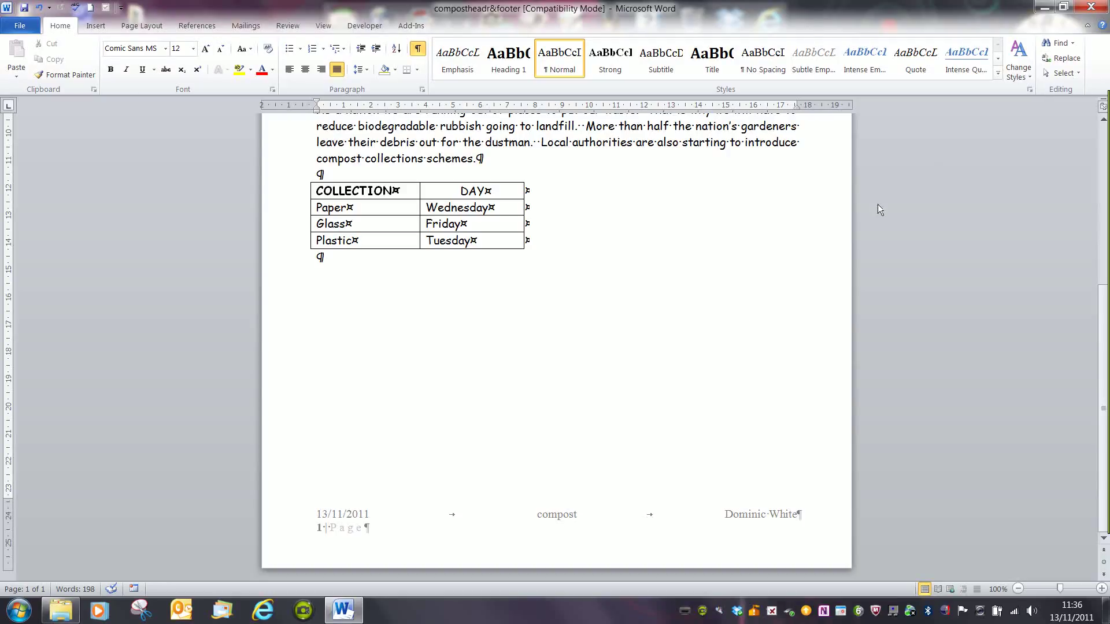
pyautogui.click(1101, 12)
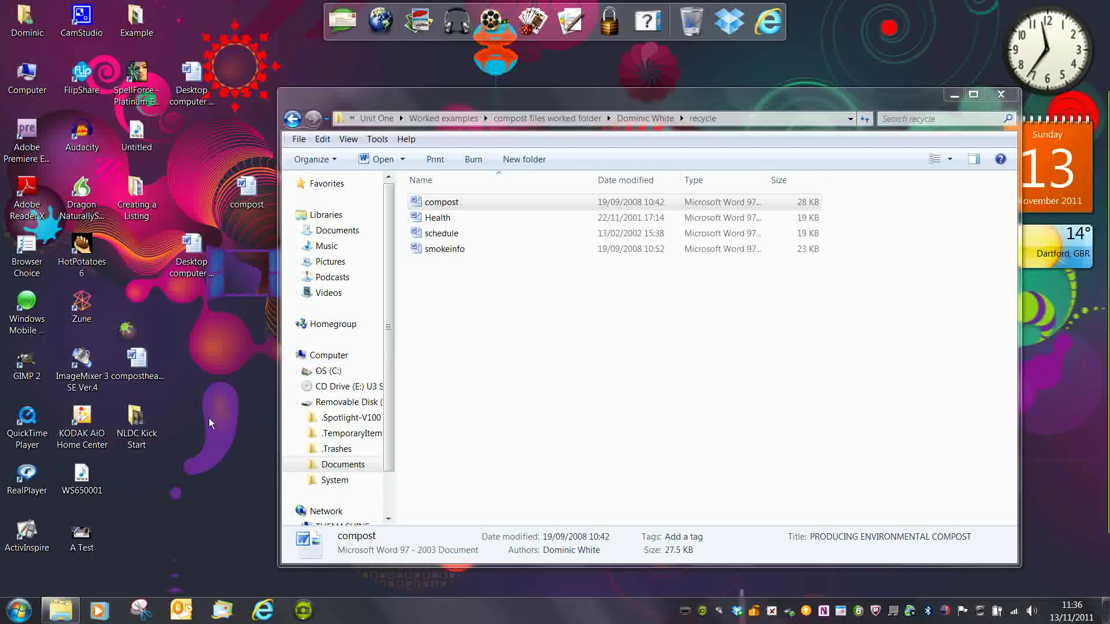
# Step: Reopen compostheadr&footer from the desktop and scroll to view its footer
pyautogui.doubleClick(154, 370)
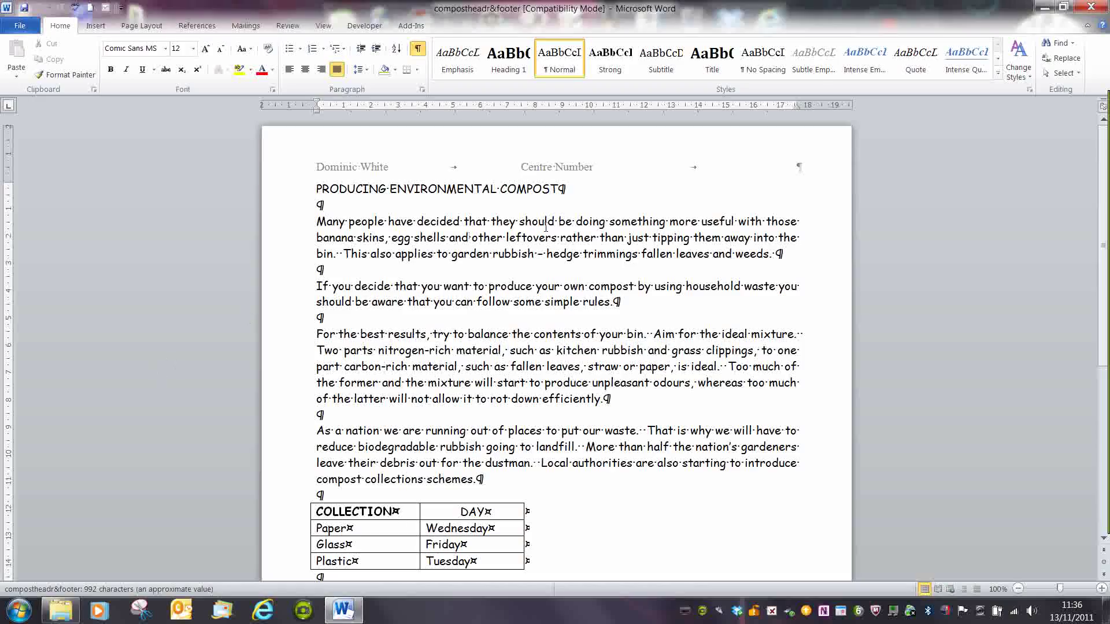
pyautogui.scroll(-6, 557, 223)
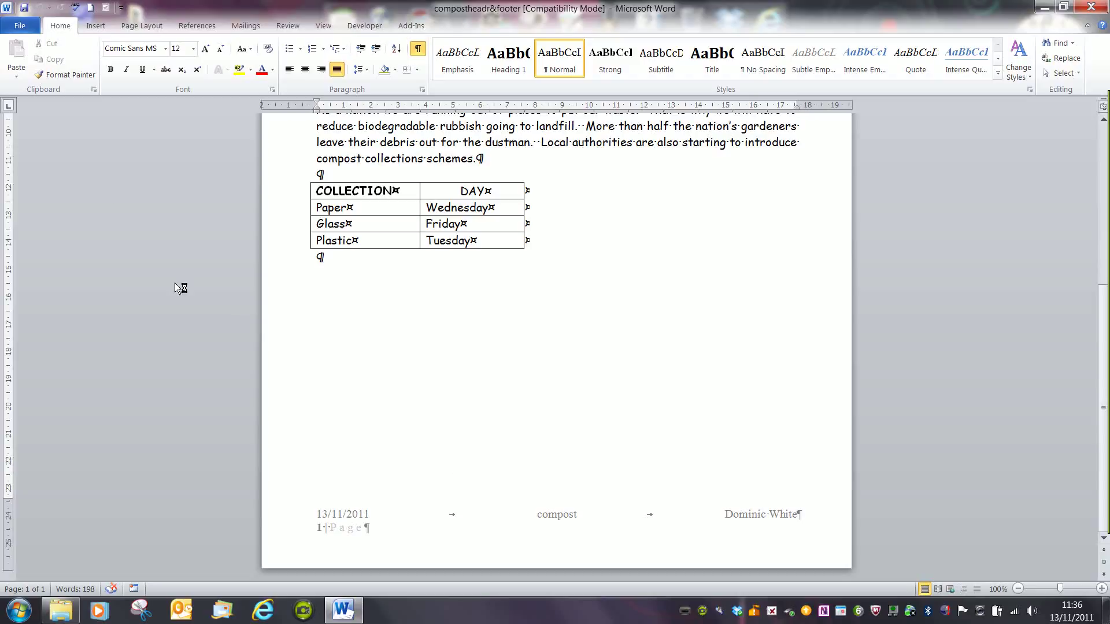
# Step: Update the footer's filename field to read compostheadr&footer, then leave footer editing
pyautogui.click(106, 30)
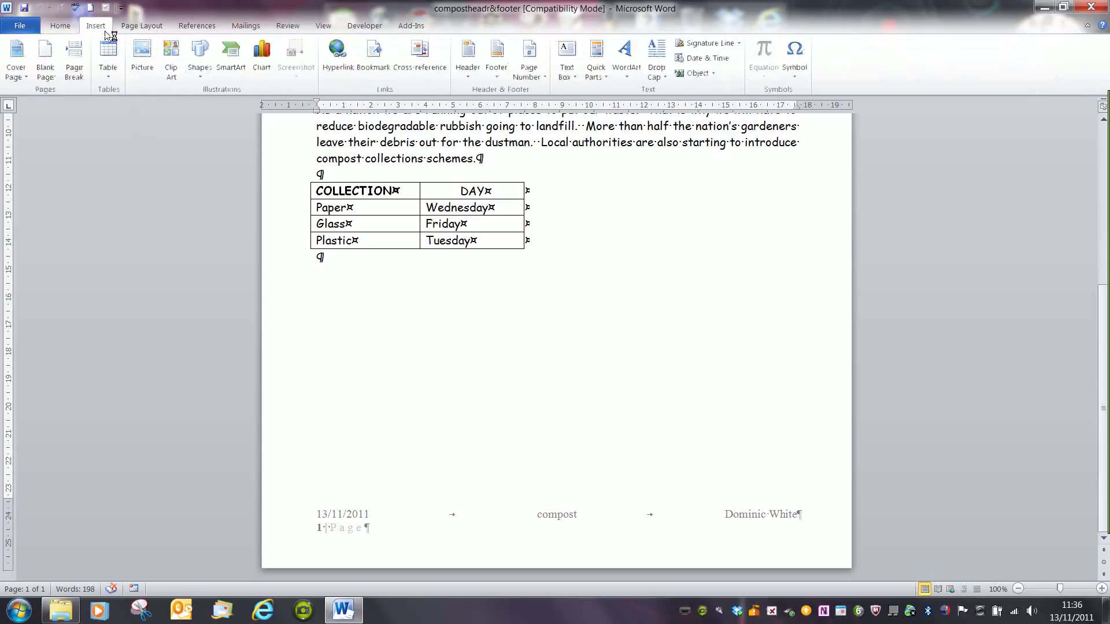
pyautogui.click(501, 64)
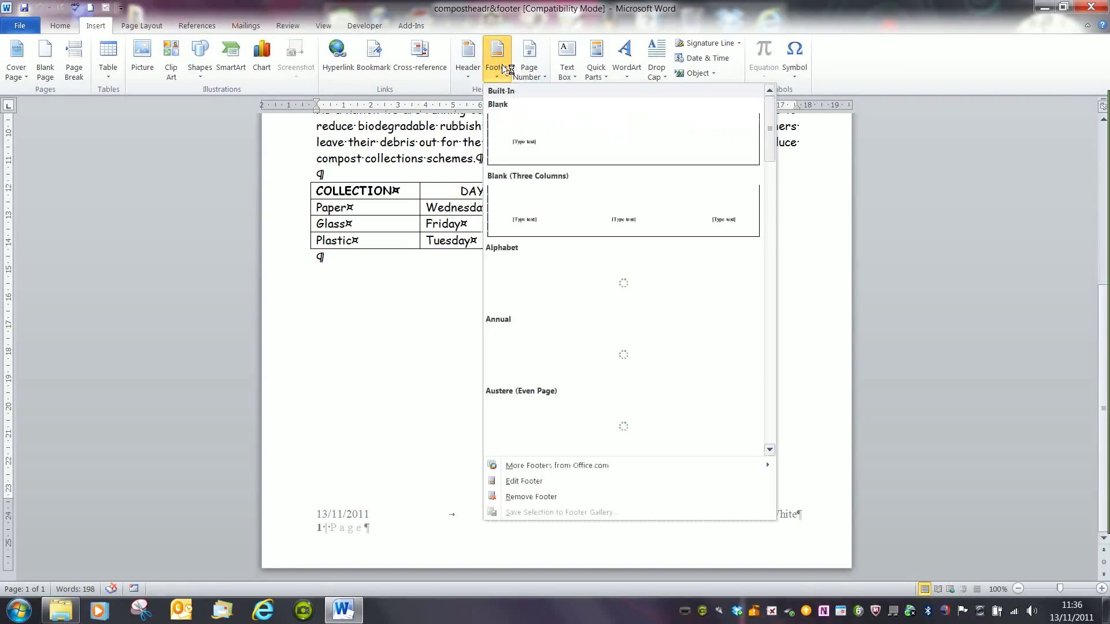
pyautogui.click(539, 487)
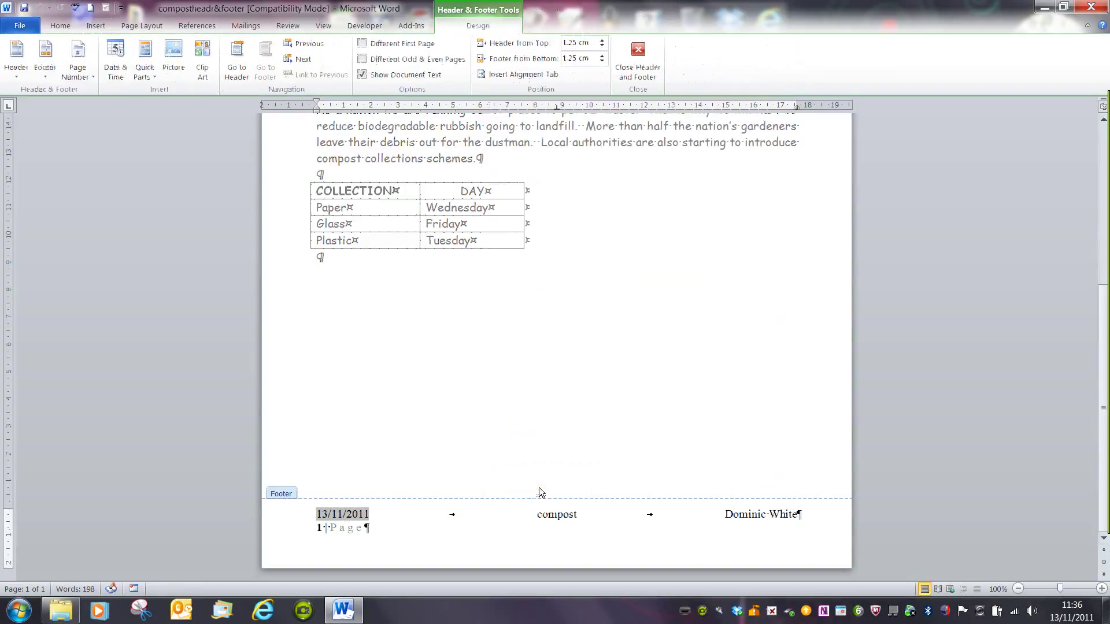
pyautogui.rightClick(569, 523)
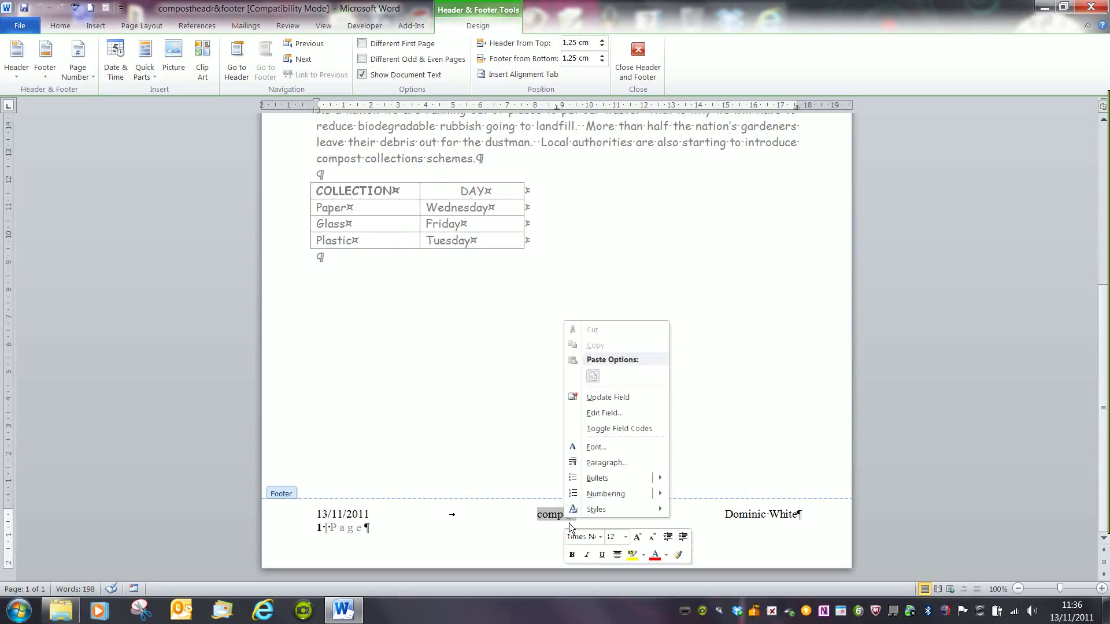
pyautogui.click(621, 403)
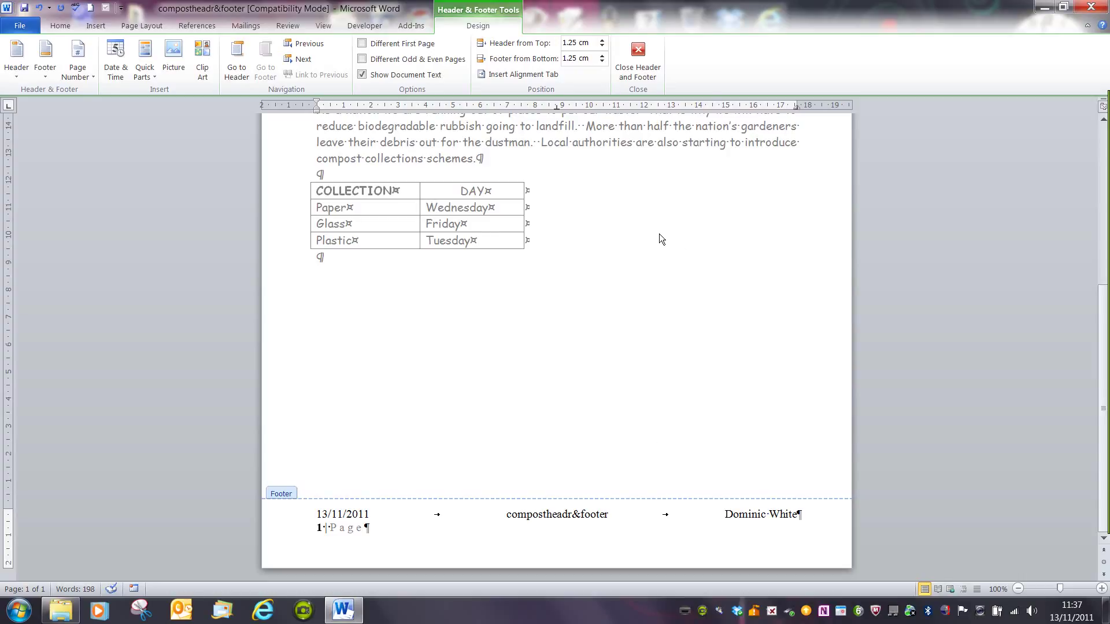
pyautogui.click(643, 57)
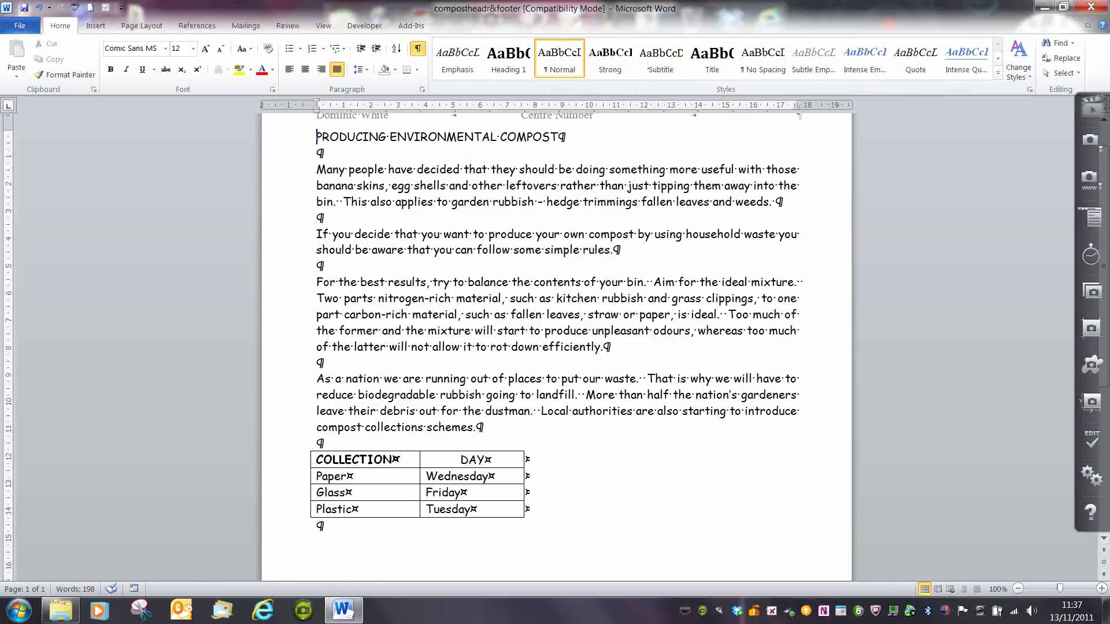
# Step: Place the cursor back in the collection table in the document body
pyautogui.moveTo(1082, 541)
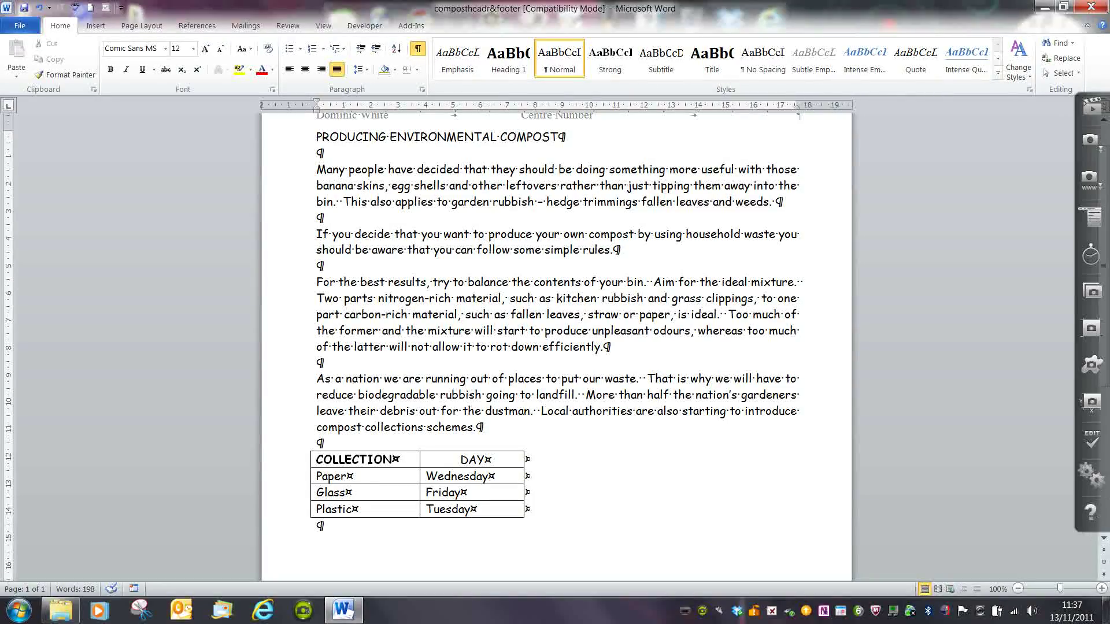
pyautogui.click(990, 491)
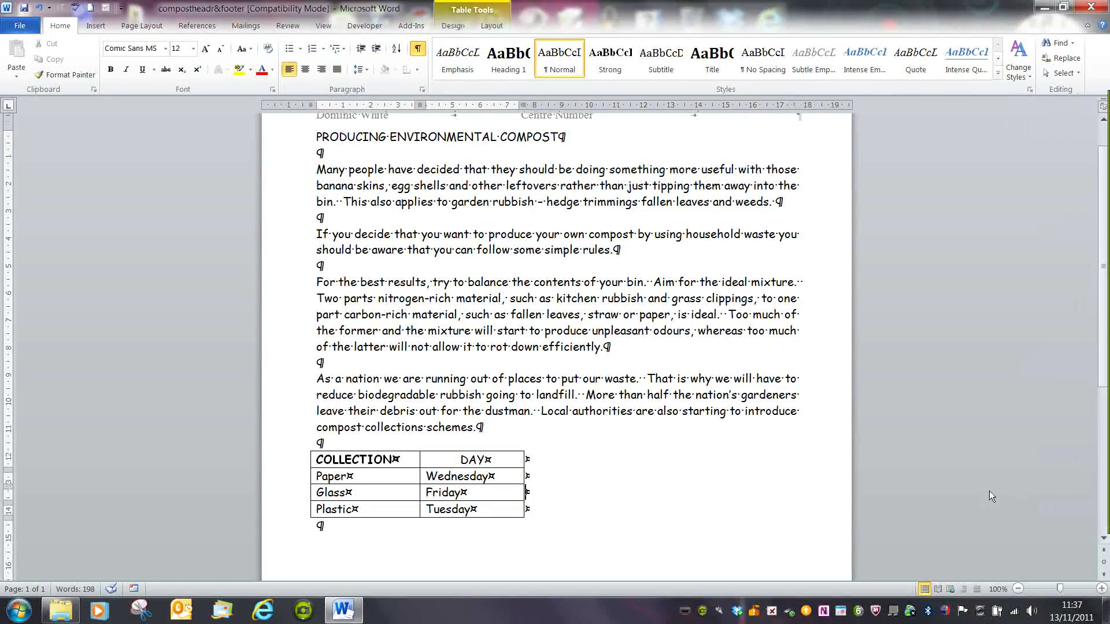